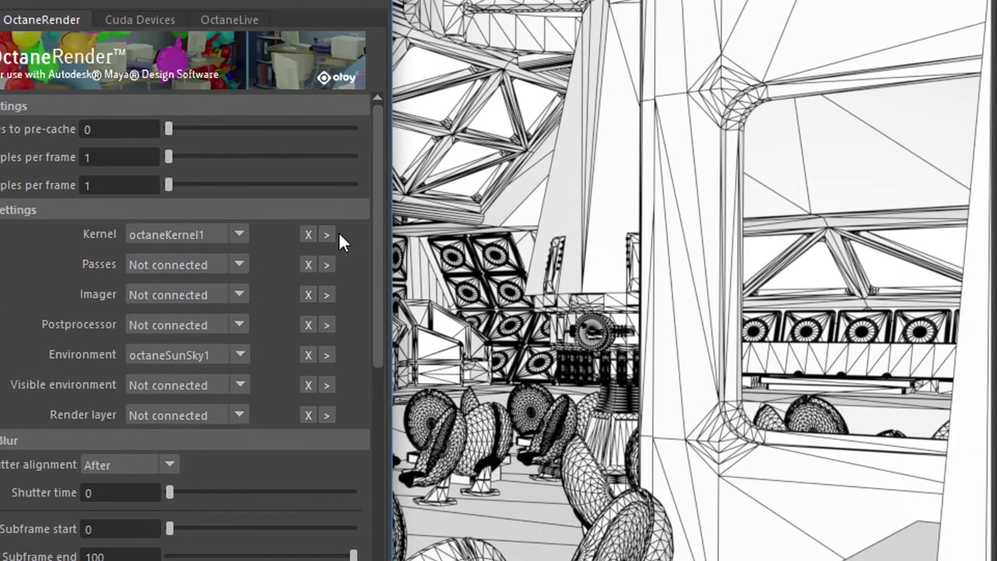
- Open the settings of the connected octaneKernel1 node and review the available kernel types, keeping Info Channel
click(329, 234)
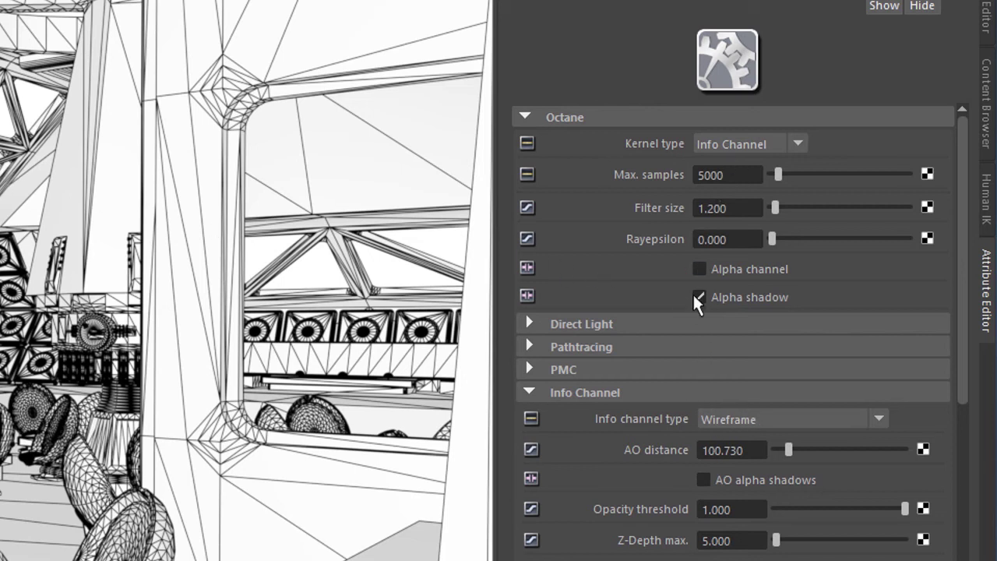
click(769, 143)
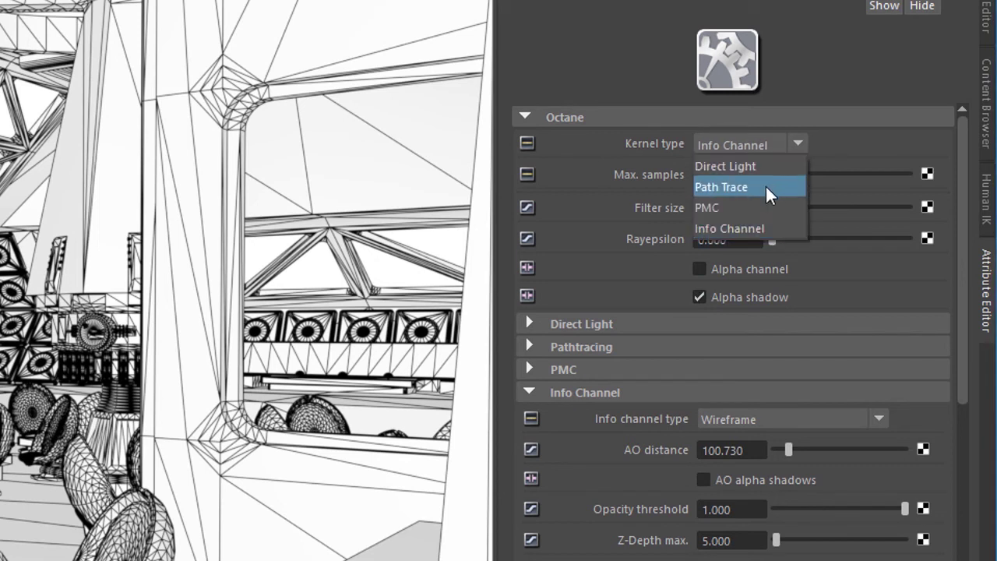
click(744, 143)
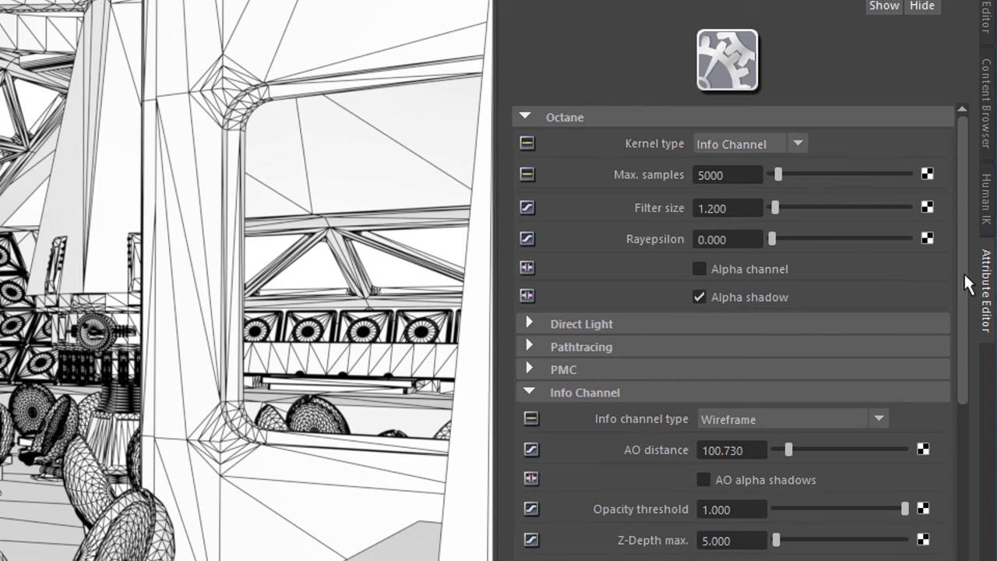
- Preview the scene with the info channel type set to Geometric Normals, followed by Shading Normals
scroll(963, 272, down, 10)
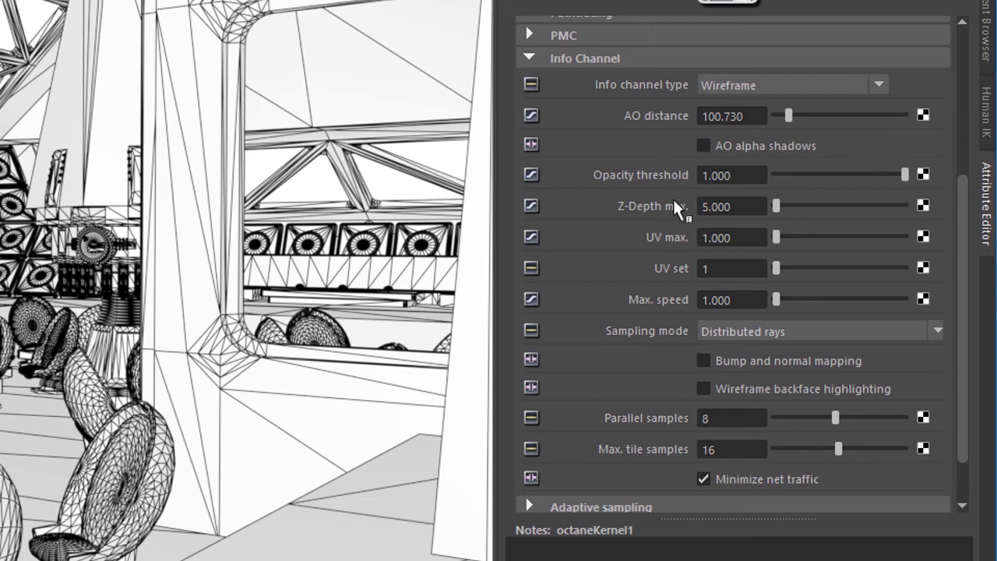
click(777, 88)
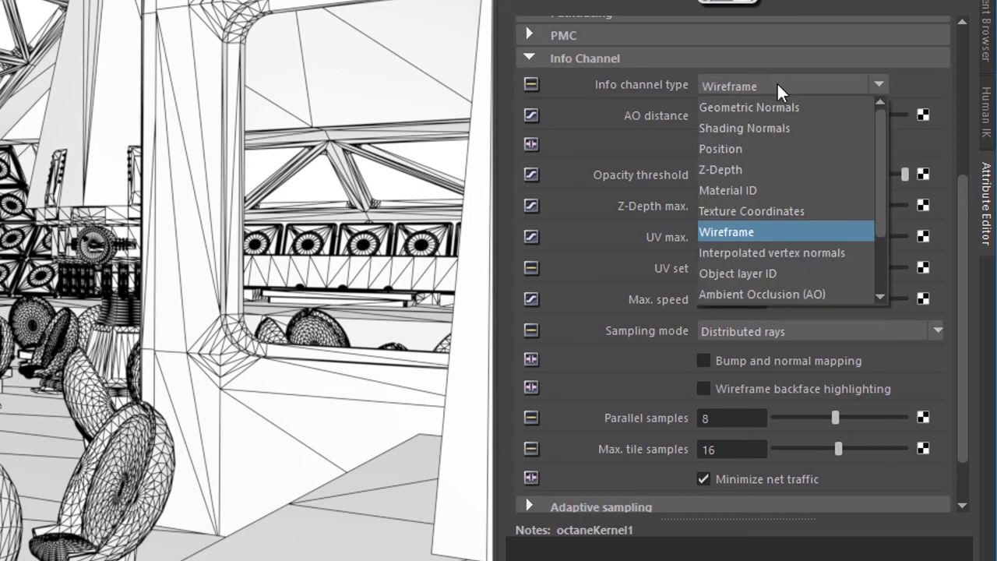
click(773, 106)
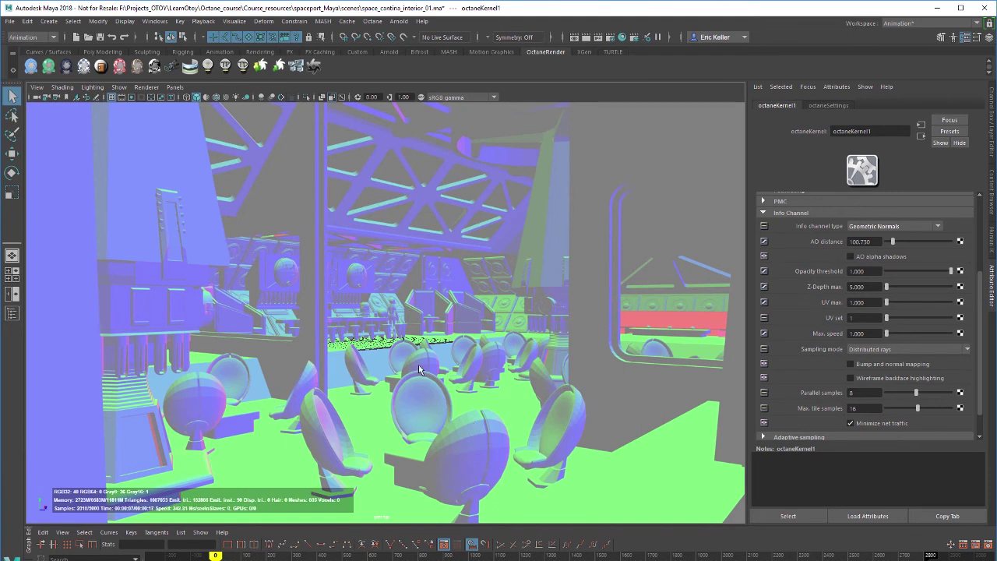
click(884, 225)
click(865, 247)
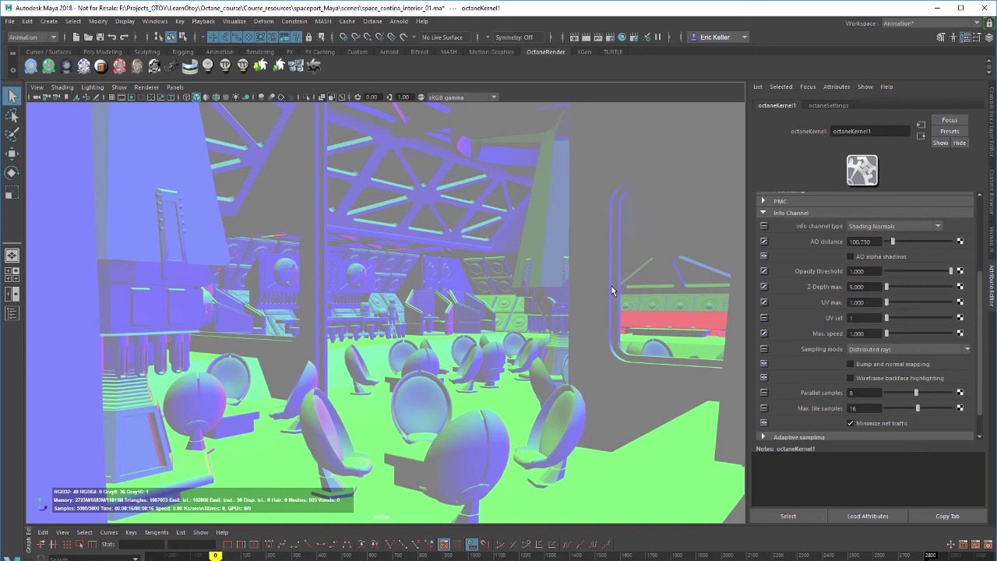
- Switch the info channel type to Position and inspect the cantina interior from a different camera angle
click(884, 227)
click(876, 260)
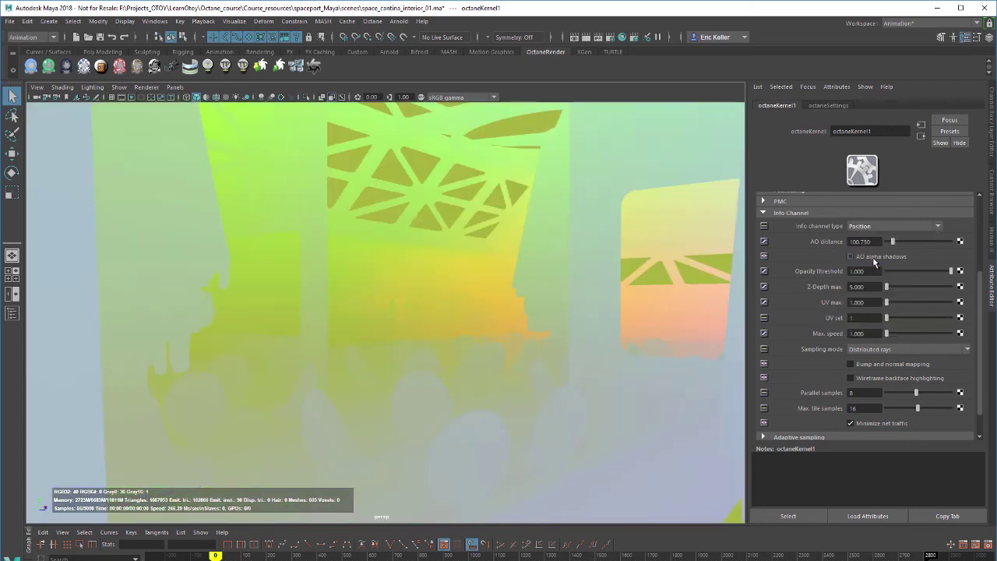
alt+drag(507, 380, 369, 360)
alt+right_drag(369, 360, 509, 384)
alt+drag(509, 384, 461, 391)
alt+right_drag(461, 391, 540, 413)
alt+drag(541, 413, 516, 375)
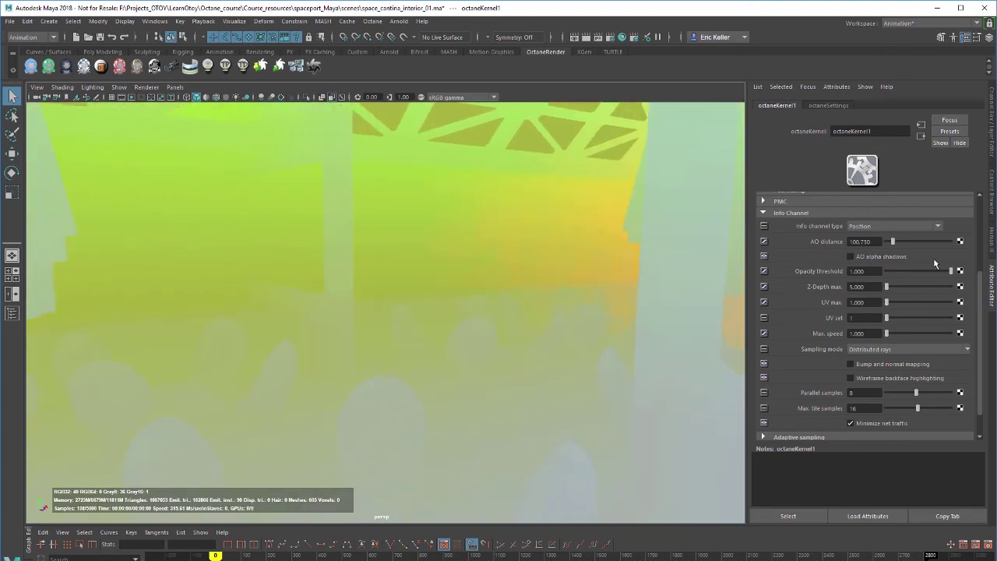
- Switch the info channel type to Z-Depth and raise Z-Depth max. to about 1640
click(883, 225)
click(883, 263)
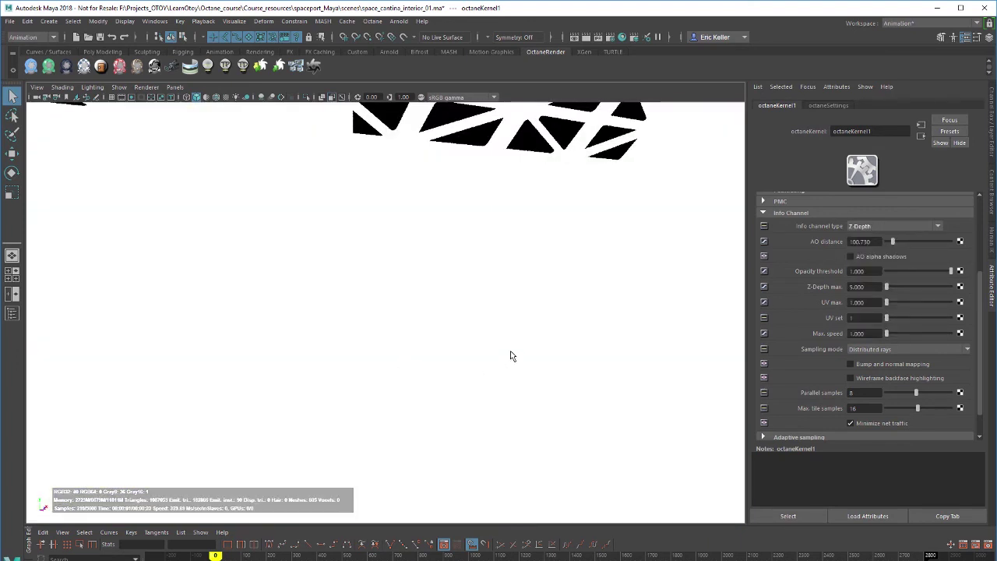
alt+middle_drag(510, 356, 472, 356)
alt+drag(472, 355, 470, 354)
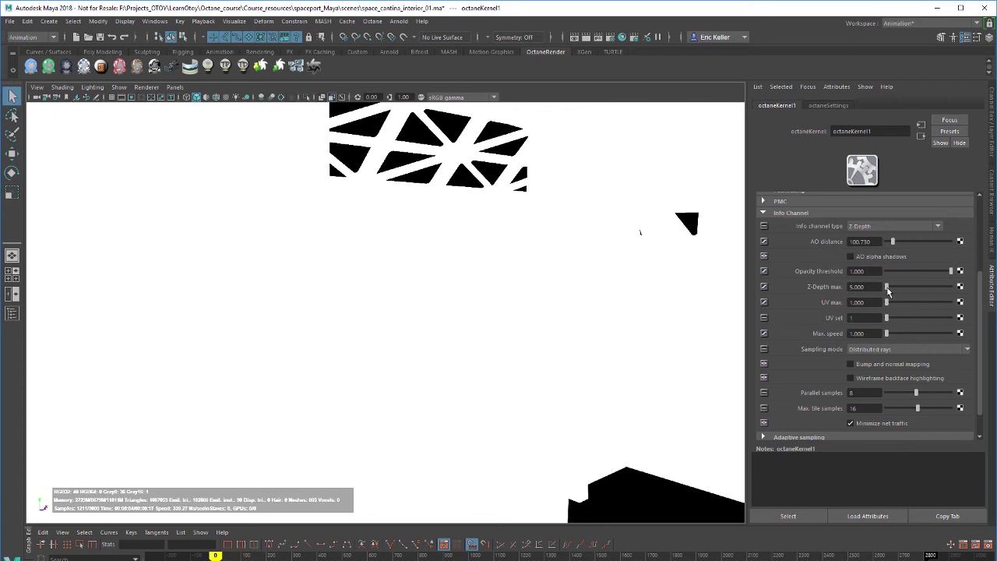
mouse_move(888, 290)
mouse_down()
mouse_move(907, 289)
mouse_move(888, 290)
mouse_up()
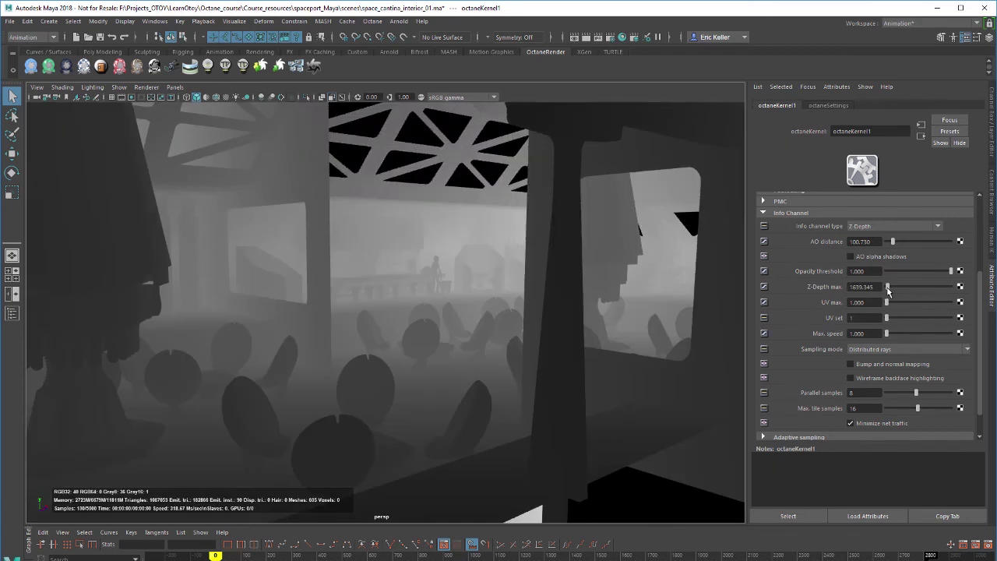
alt+drag(445, 362, 457, 363)
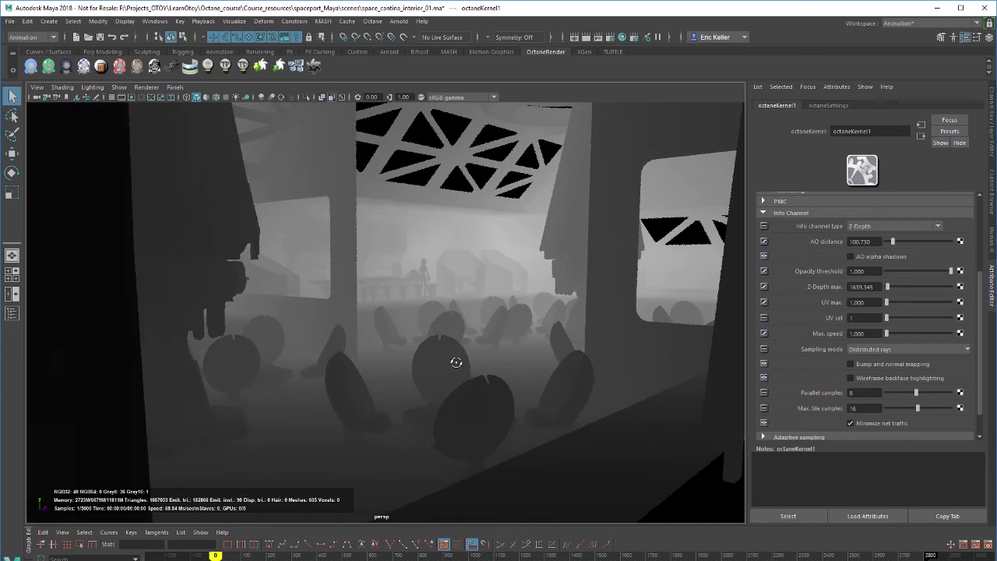
alt+right_drag(456, 362, 474, 363)
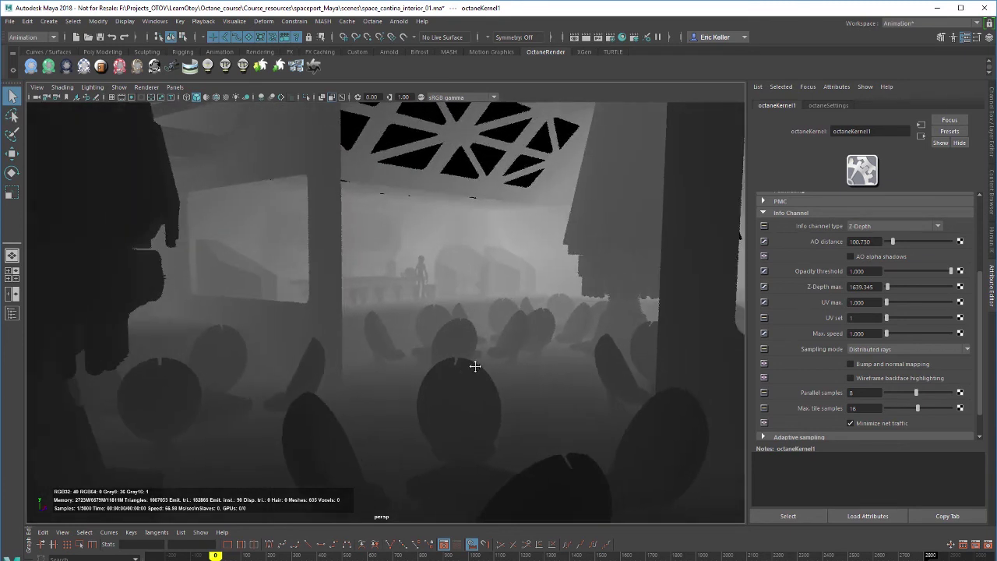
- Preview the Material ID channel, followed by the Texture Coordinates channel up close around the bar and the standing figure
click(870, 227)
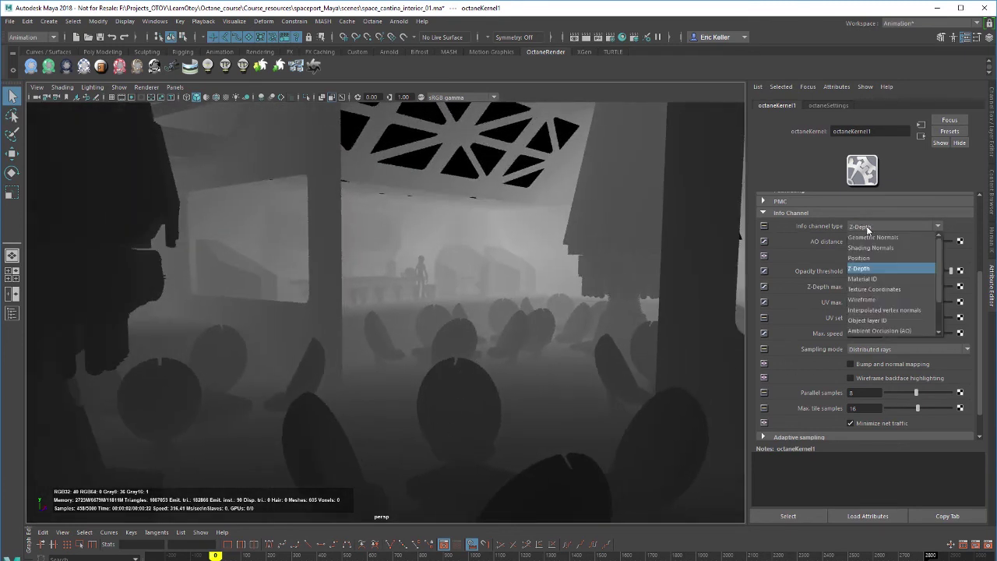
click(865, 279)
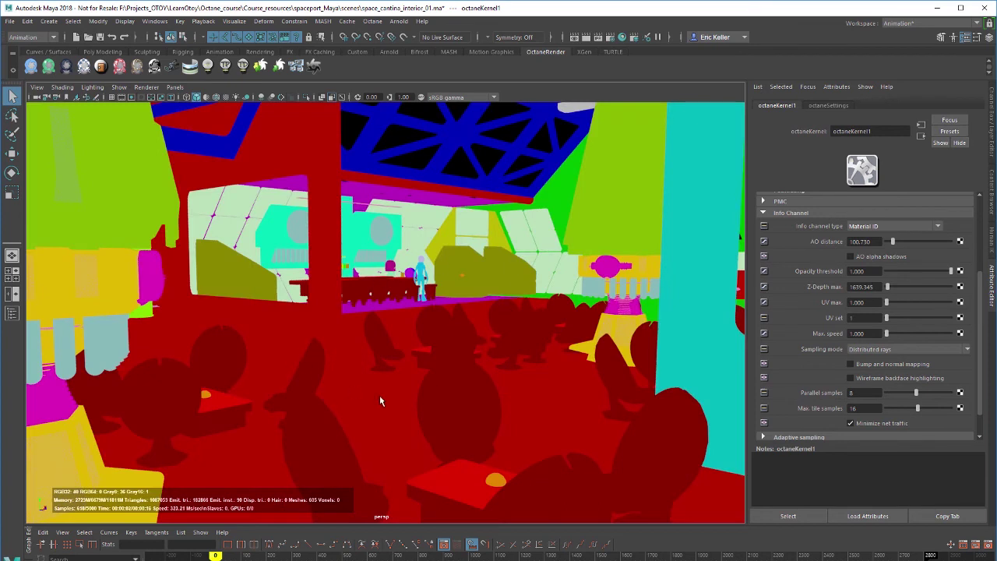
click(898, 227)
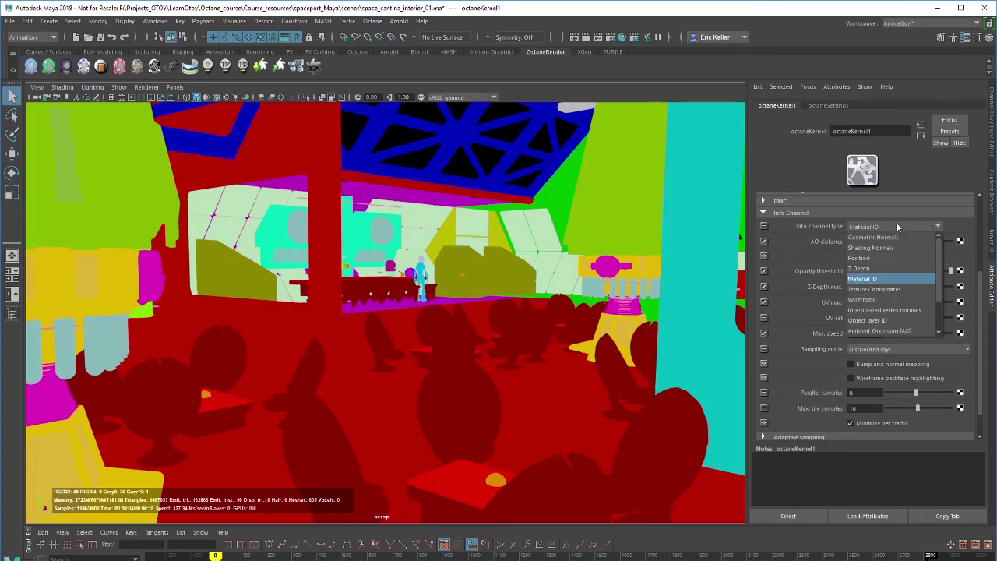
click(902, 288)
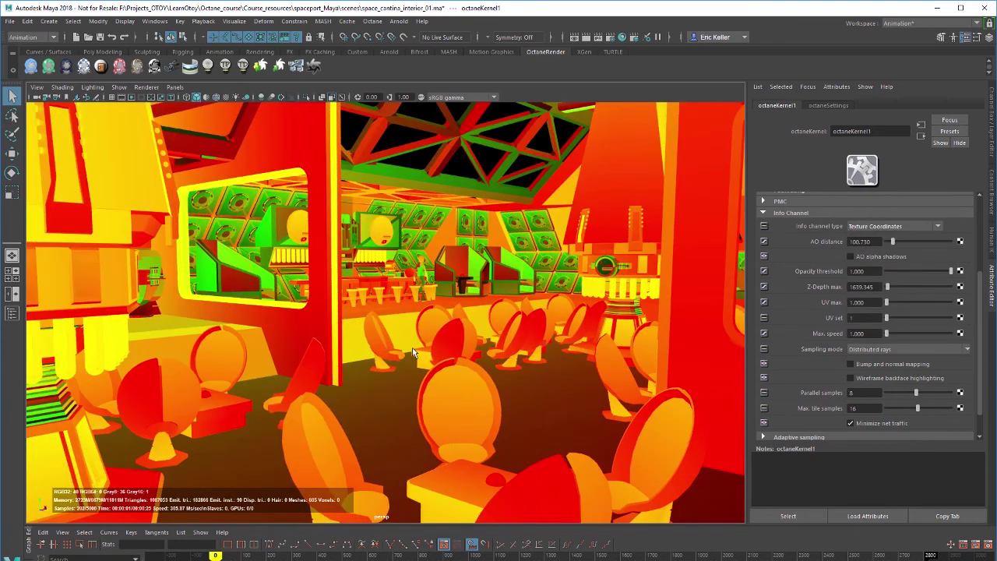
alt+right_drag(420, 350, 483, 378)
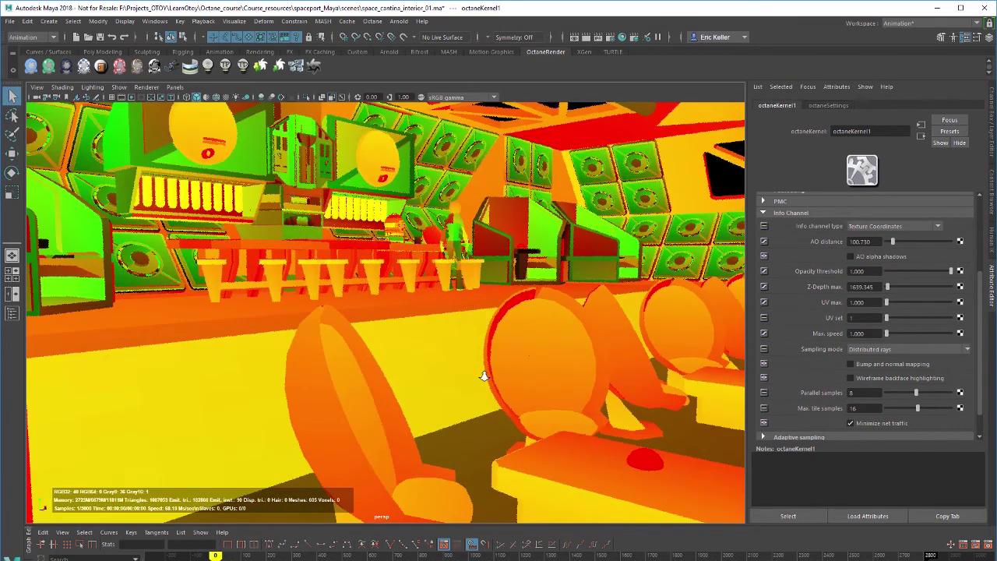
alt+middle_drag(468, 361, 438, 411)
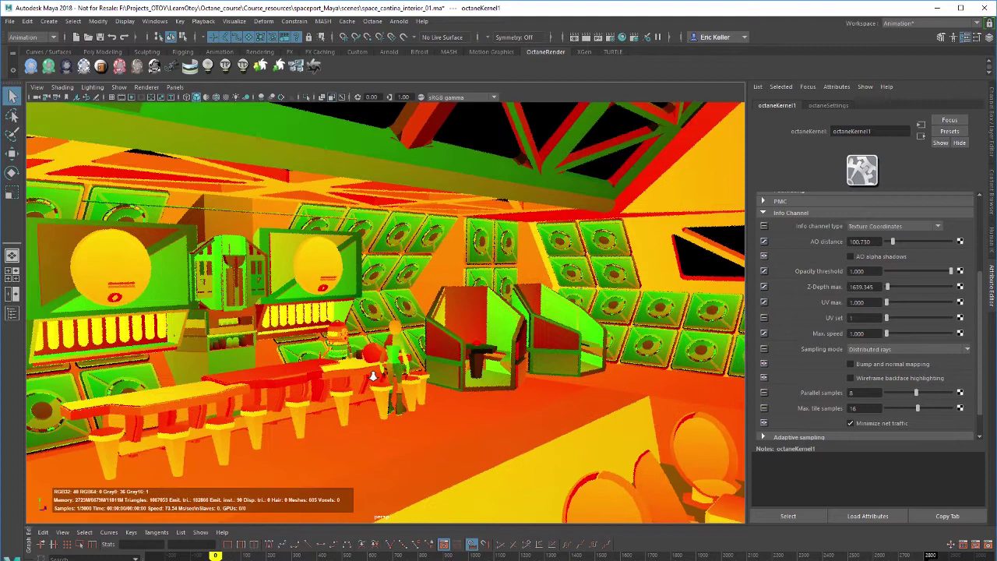
alt+right_drag(366, 374, 424, 388)
alt+middle_drag(425, 388, 420, 253)
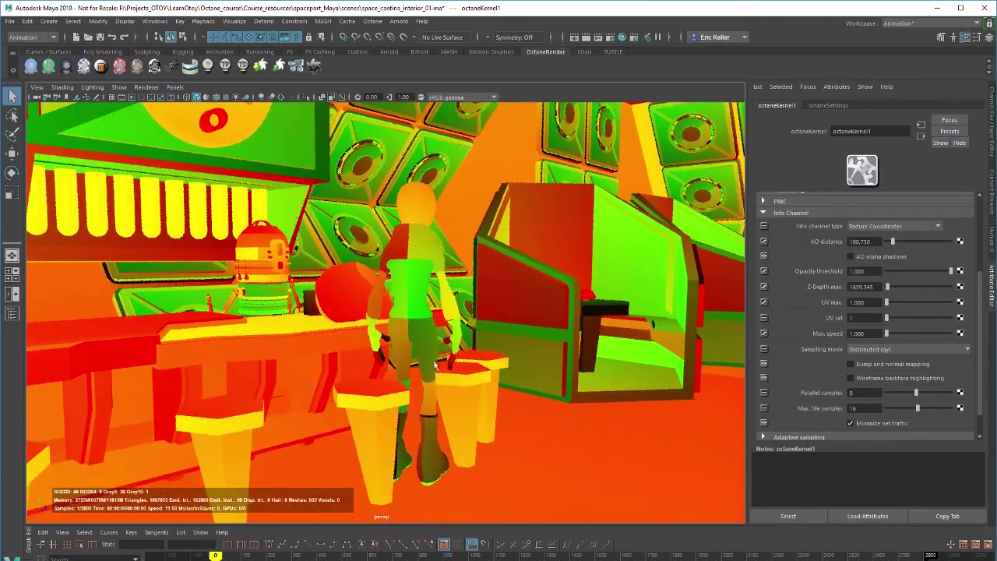
- Try a UV max. value of 10 for the Texture Coordinates channel
click(857, 317)
key(shift+Tab)
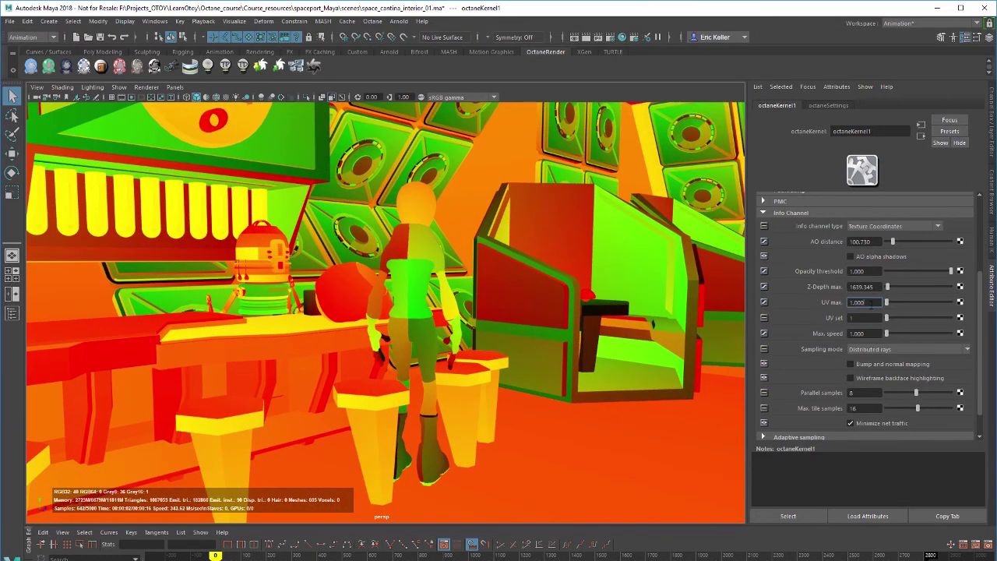
text(10)
key(Return)
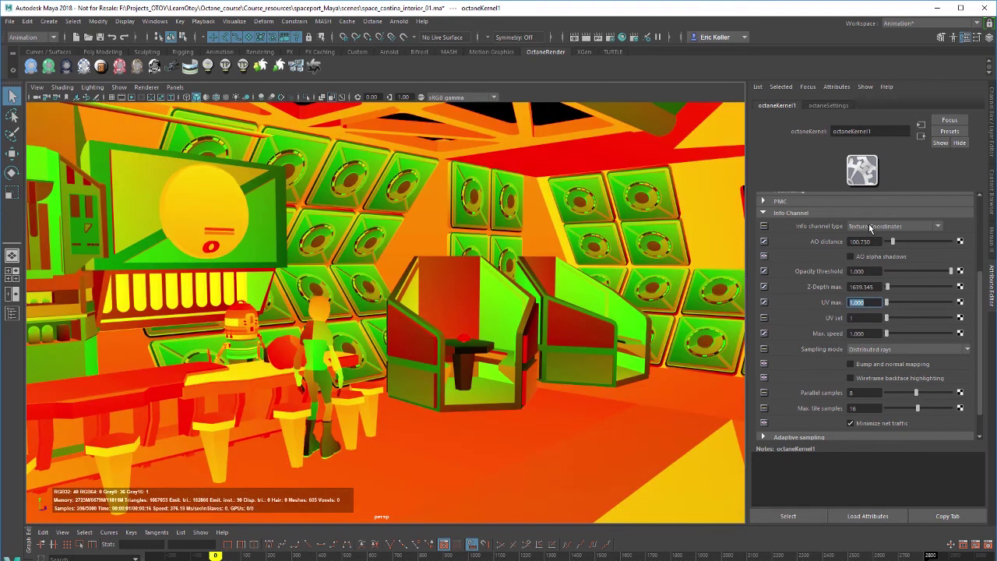
- Preview the Wireframe channel, followed by Interpolated vertex normals with the egg-shaped chairs in view
click(869, 226)
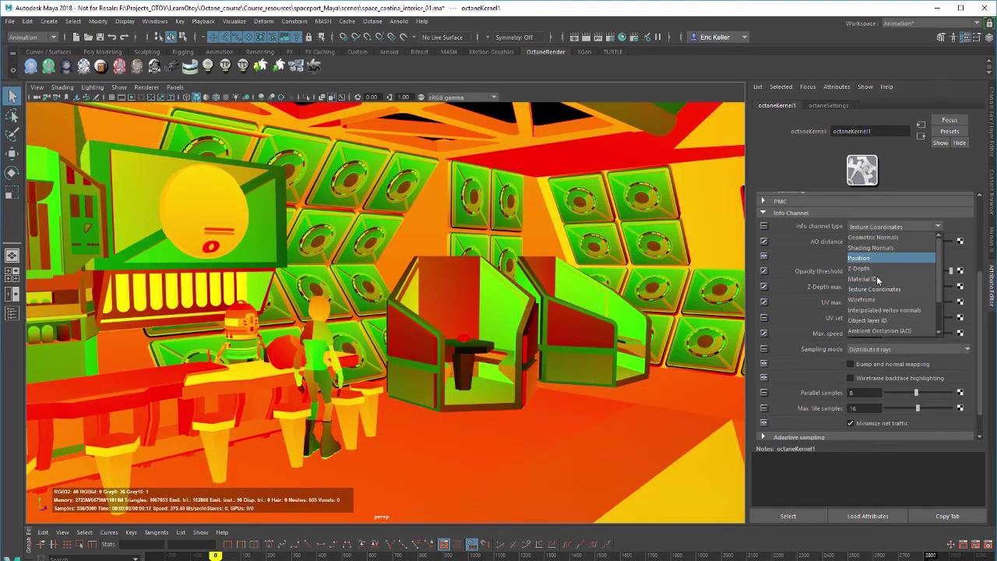
click(879, 302)
click(881, 228)
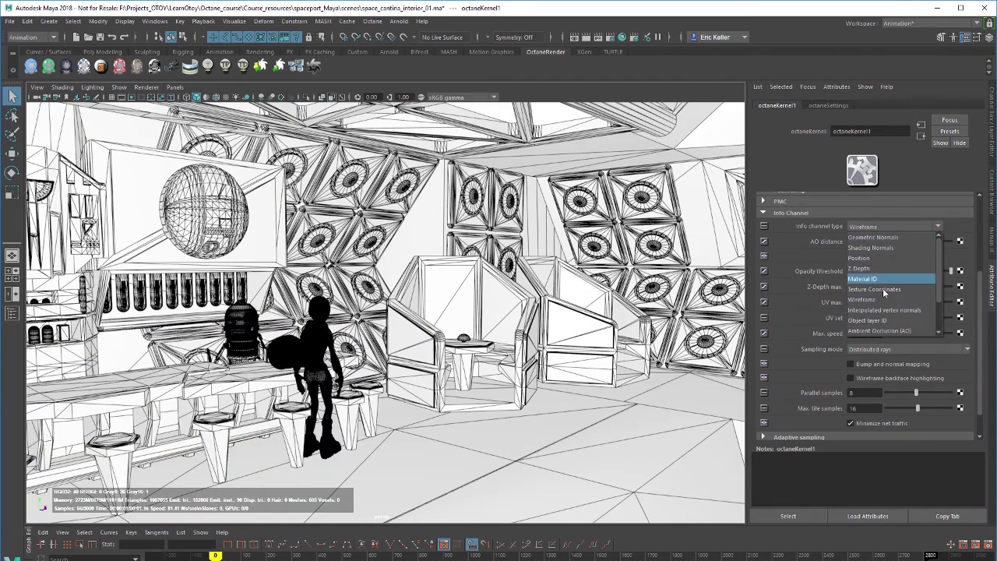
click(885, 313)
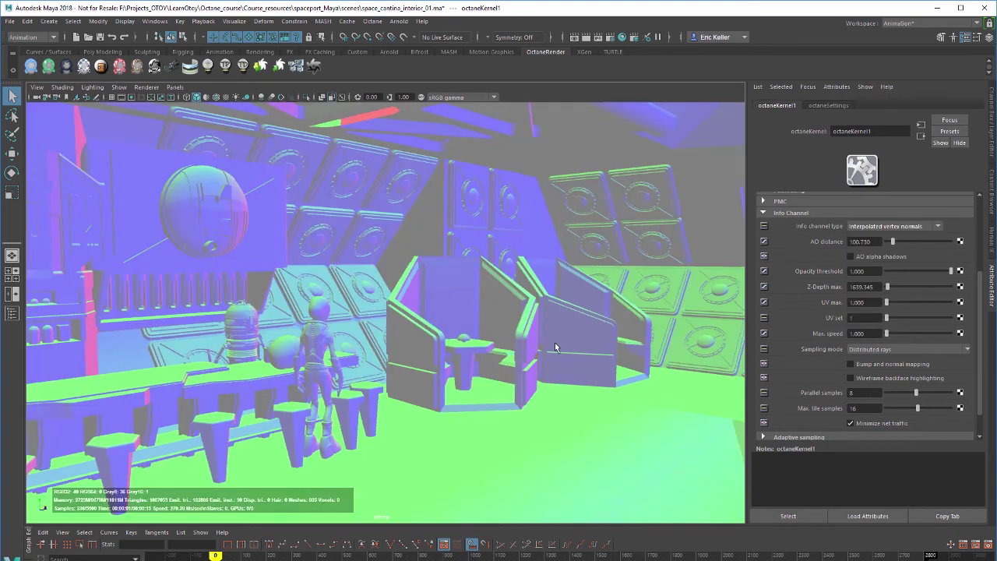
alt+right_drag(535, 337, 480, 342)
alt+middle_drag(555, 339, 558, 296)
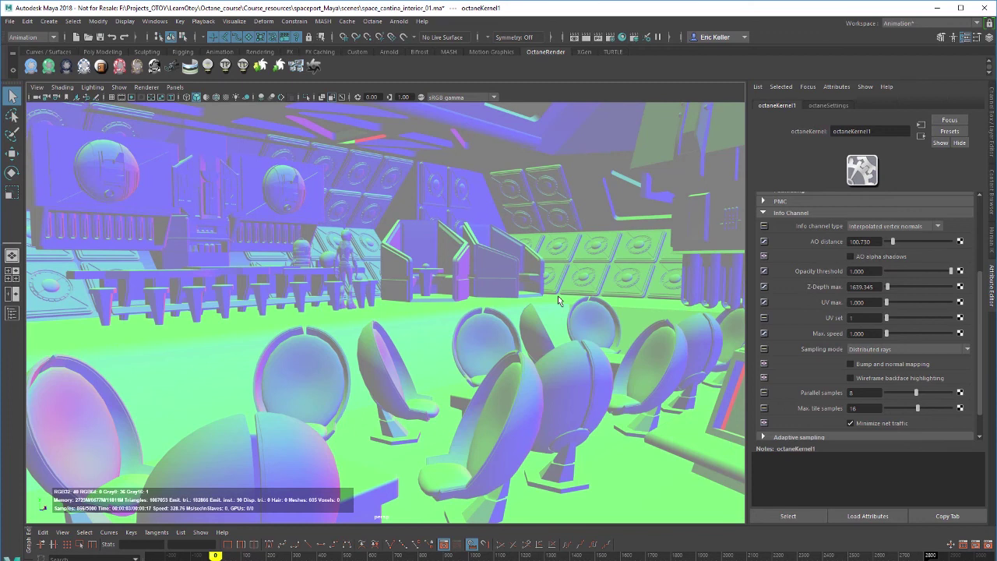
- Switch the info channel type to Object layer ID
click(912, 227)
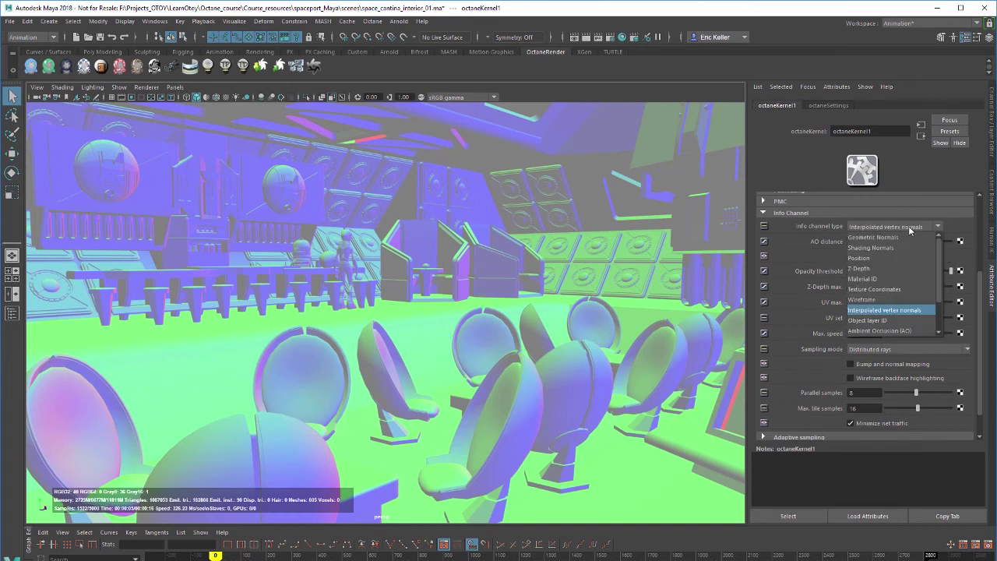
click(897, 321)
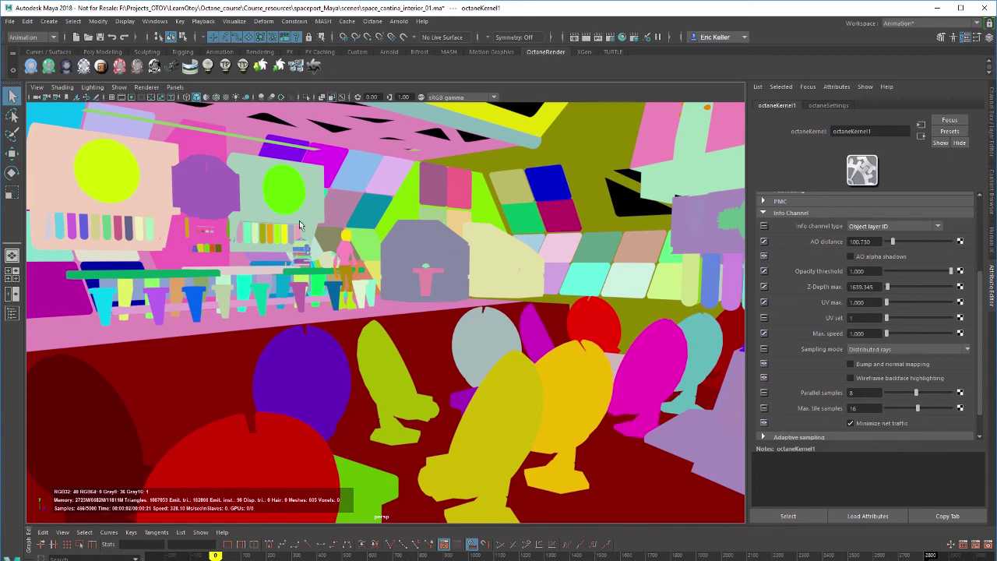
- Switch the info channel type to Ambient Occlusion (AO) and raise the AO distance to about 176
click(913, 227)
click(896, 327)
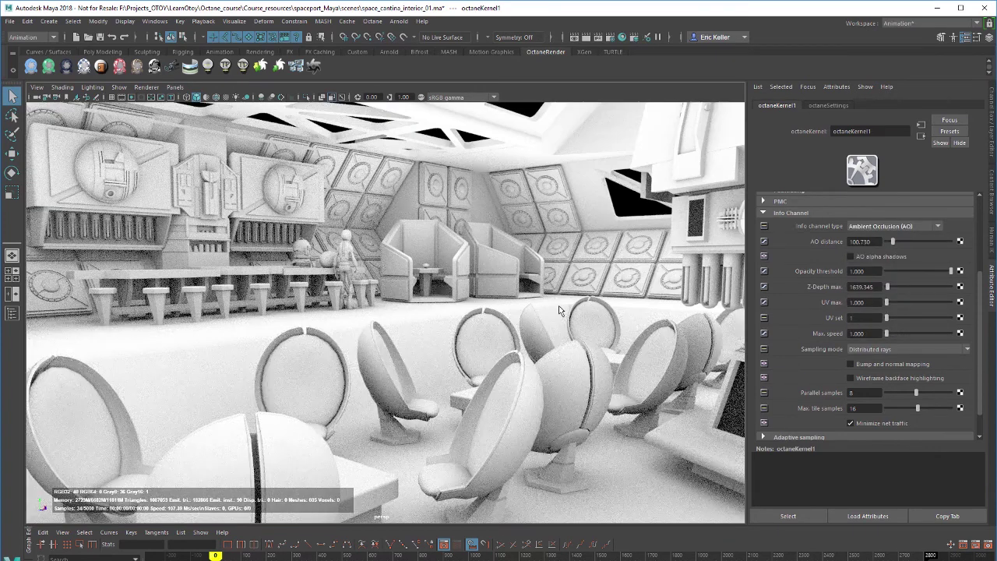
alt+middle_drag(409, 278, 413, 335)
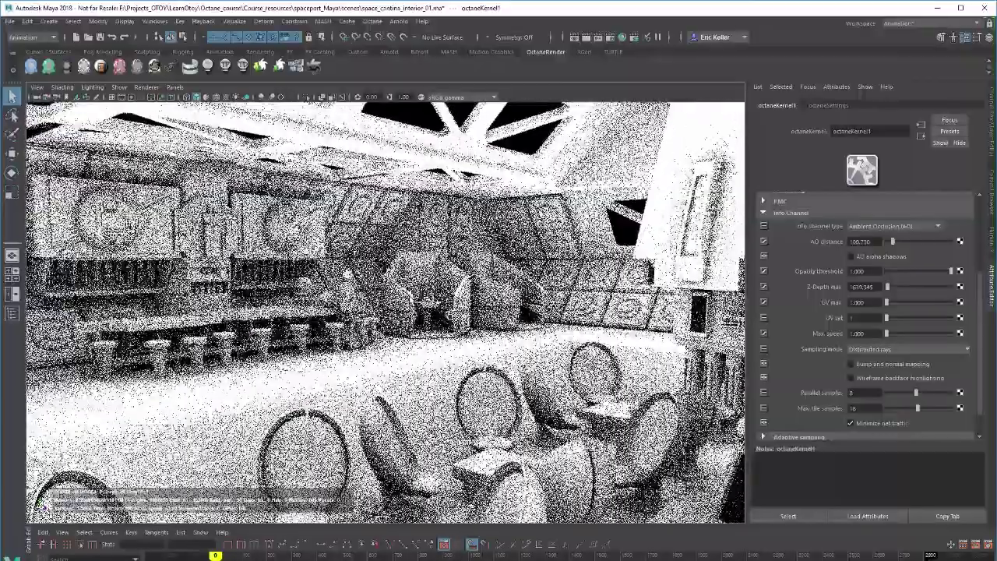
scroll(378, 241, up, 2)
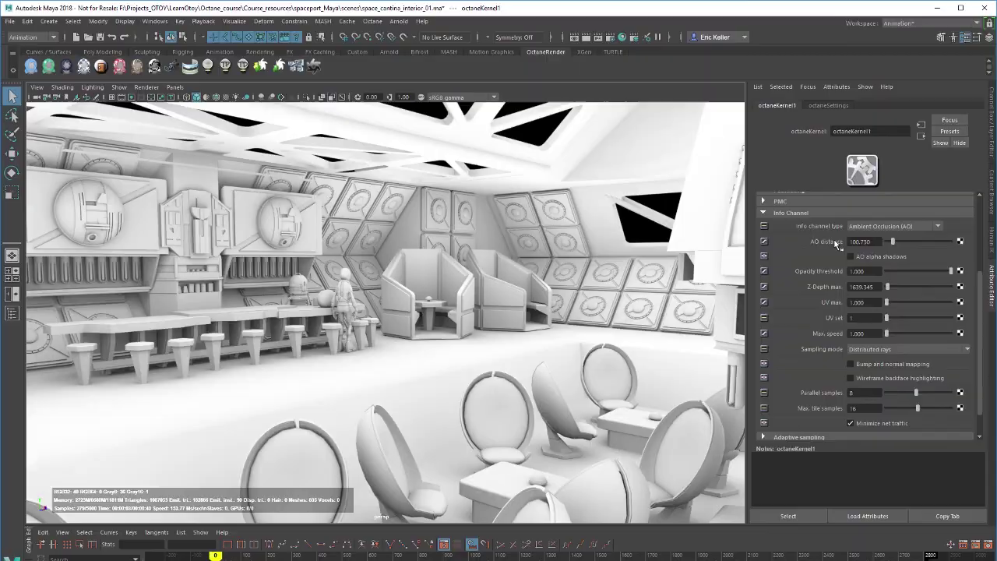
mouse_move(893, 242)
mouse_down()
mouse_move(915, 245)
mouse_move(897, 244)
mouse_up()
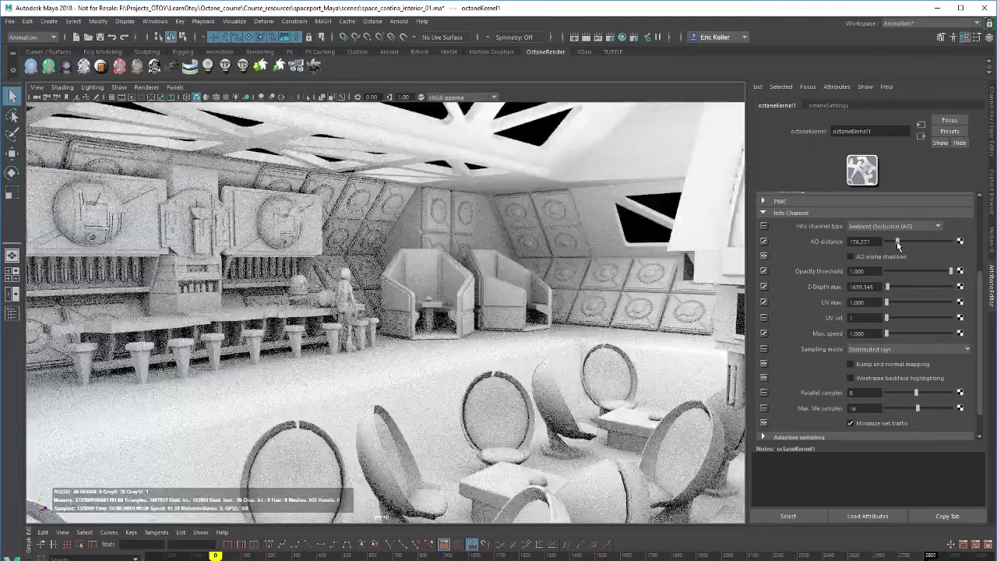
- Preview the Motion vector info channel, followed by the Render layer ID channel
click(902, 225)
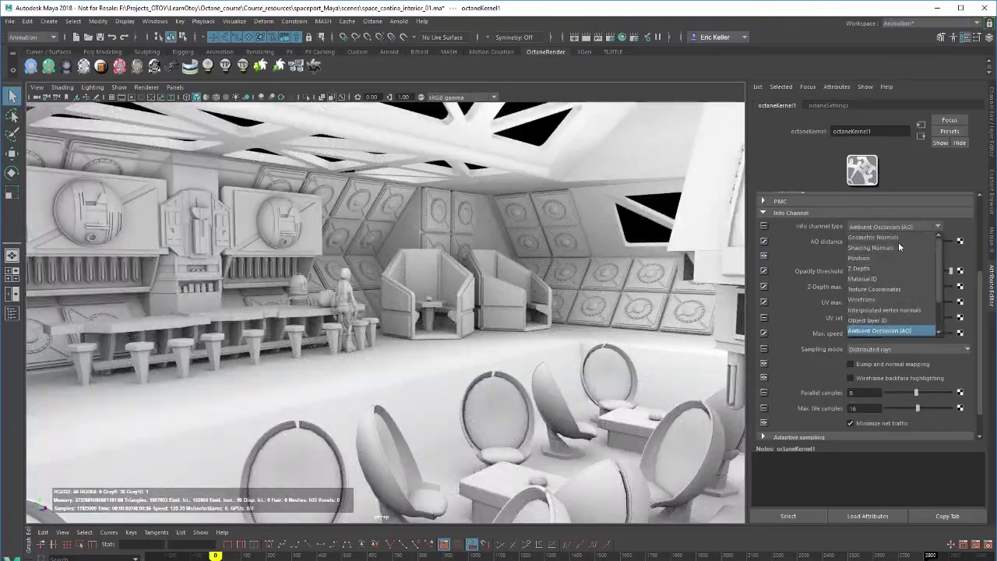
scroll(895, 257, down, 2)
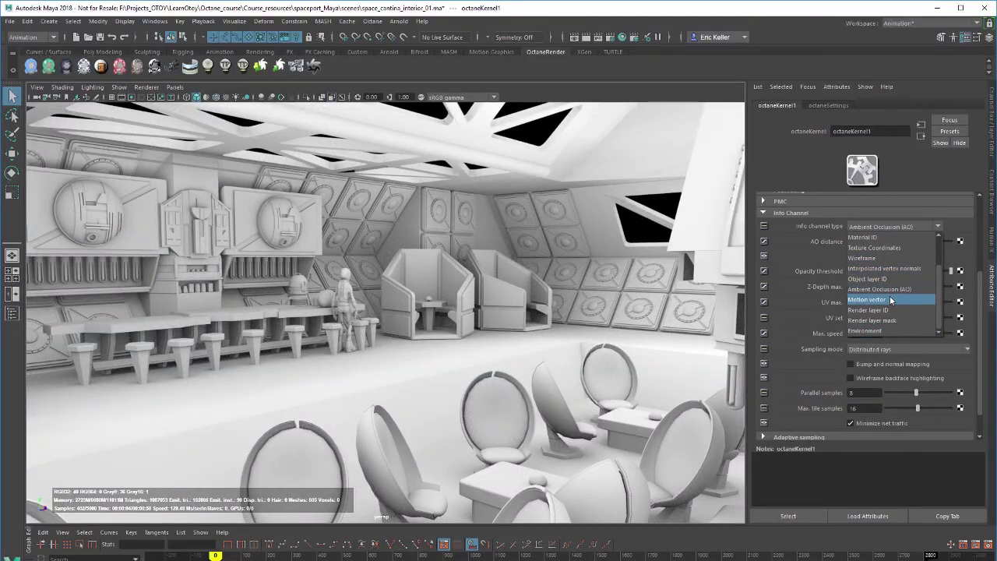
click(891, 300)
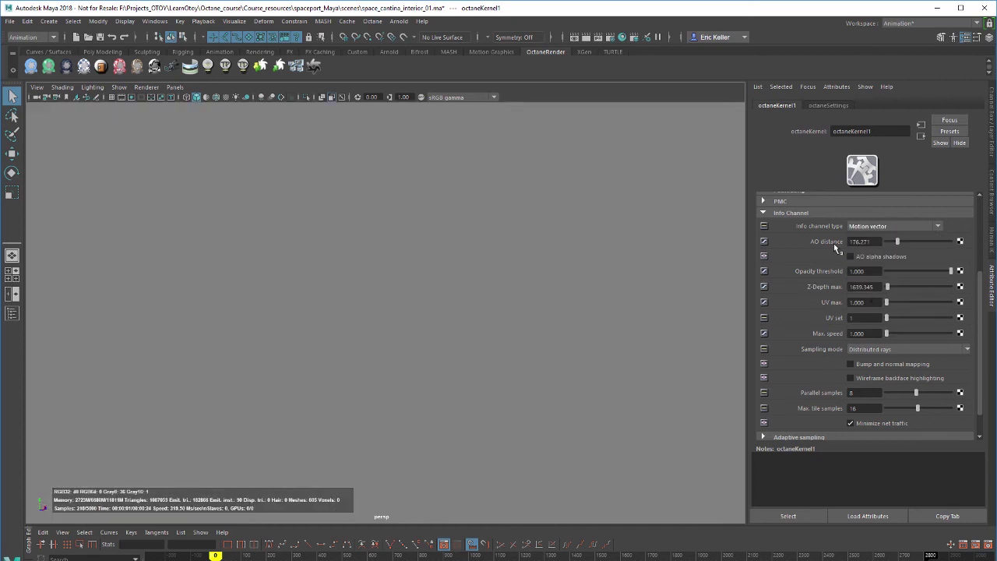
click(863, 230)
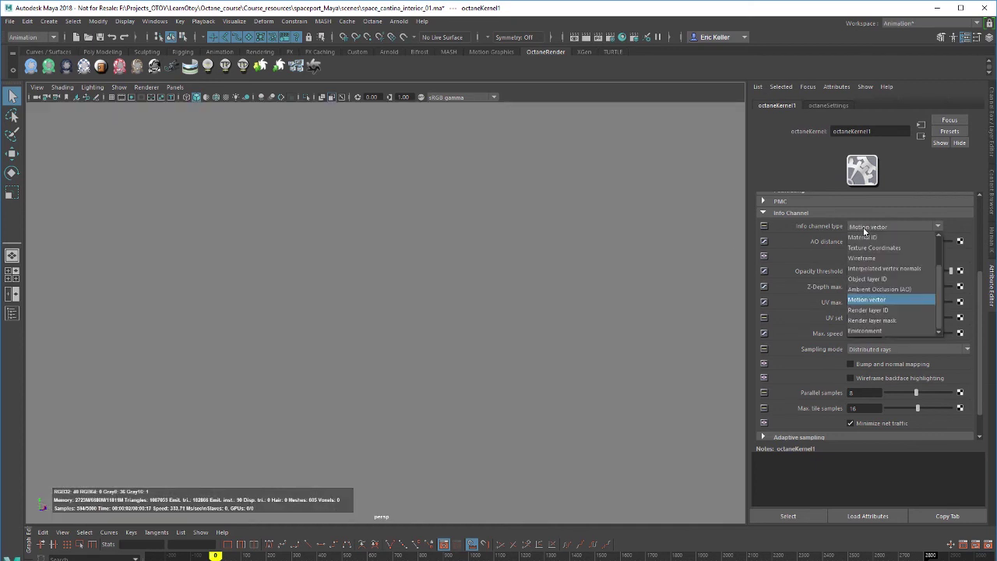
click(871, 311)
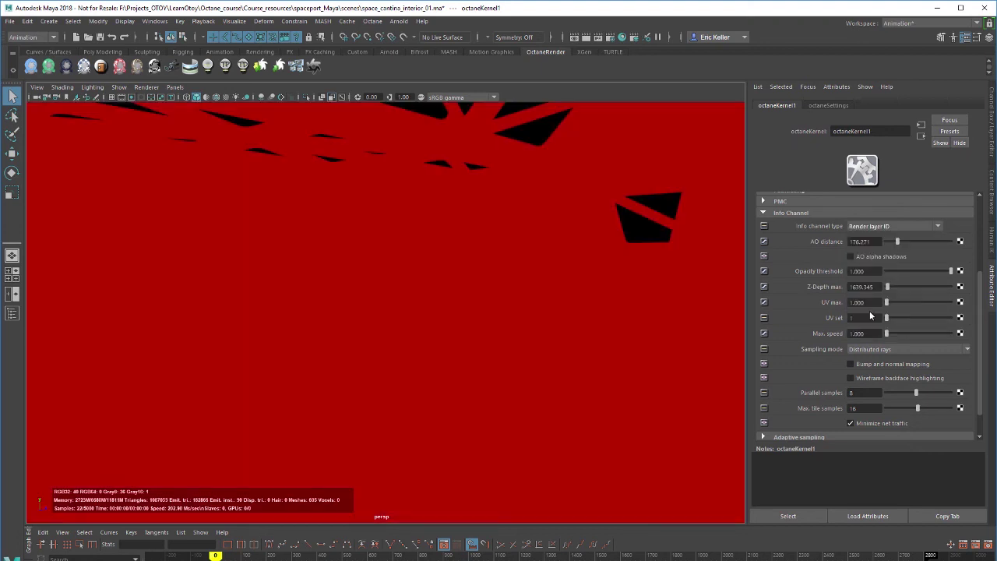
alt+drag(579, 361, 618, 352)
- Switch the info channel type back to Wireframe
click(879, 226)
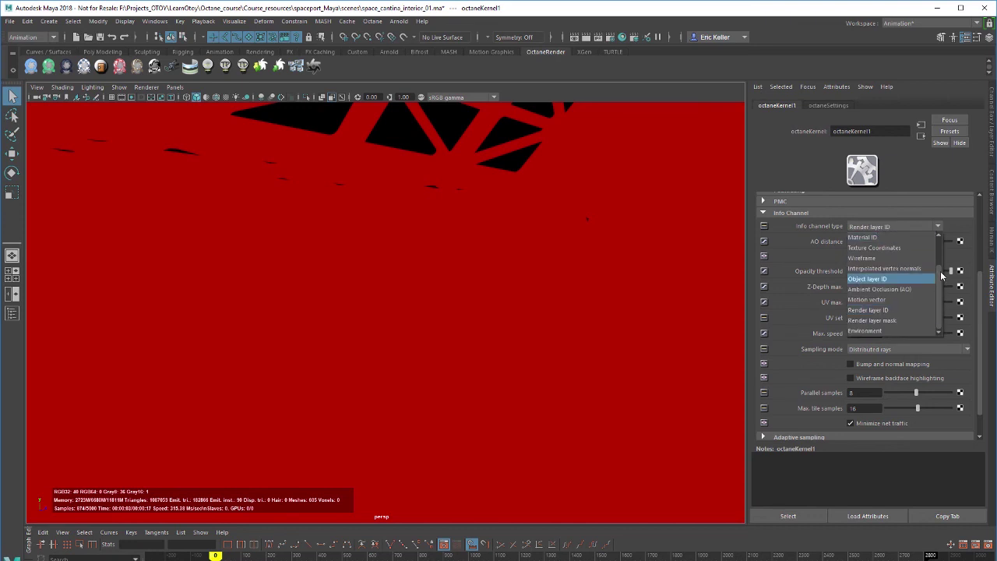
drag(941, 272, 941, 243)
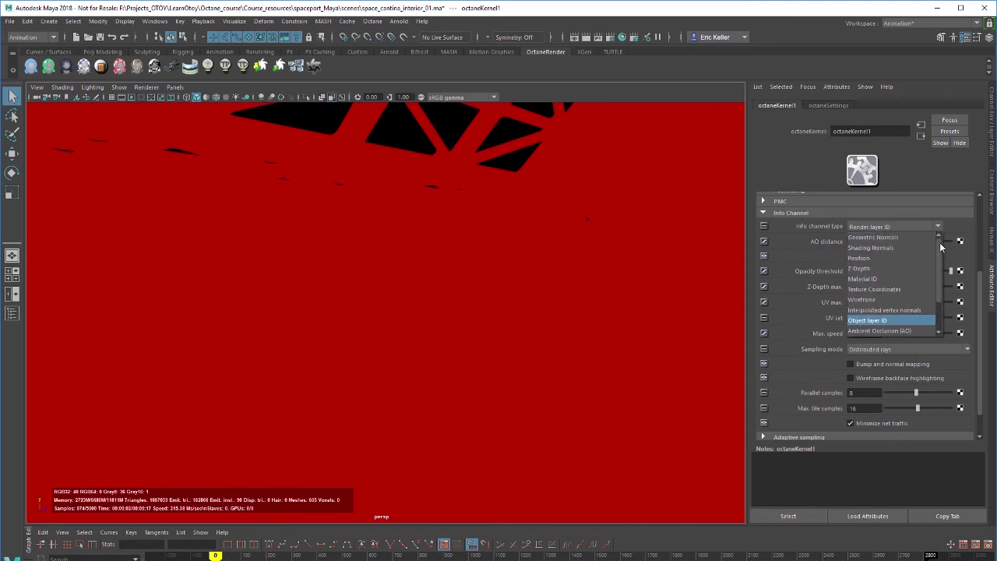
click(880, 299)
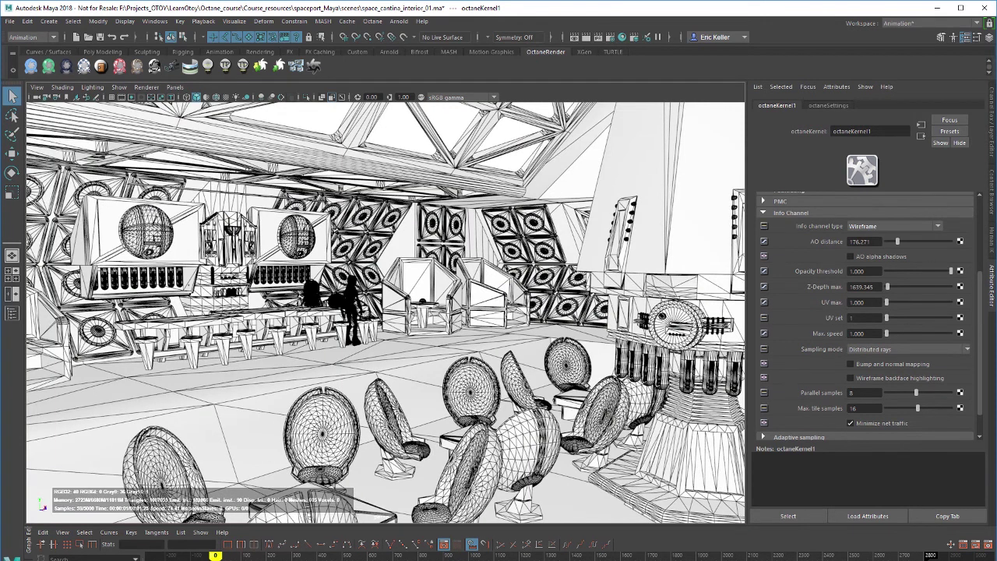
- Open the render settings and create a new Octane render layer for the scene
click(610, 37)
drag(211, 104, 310, 78)
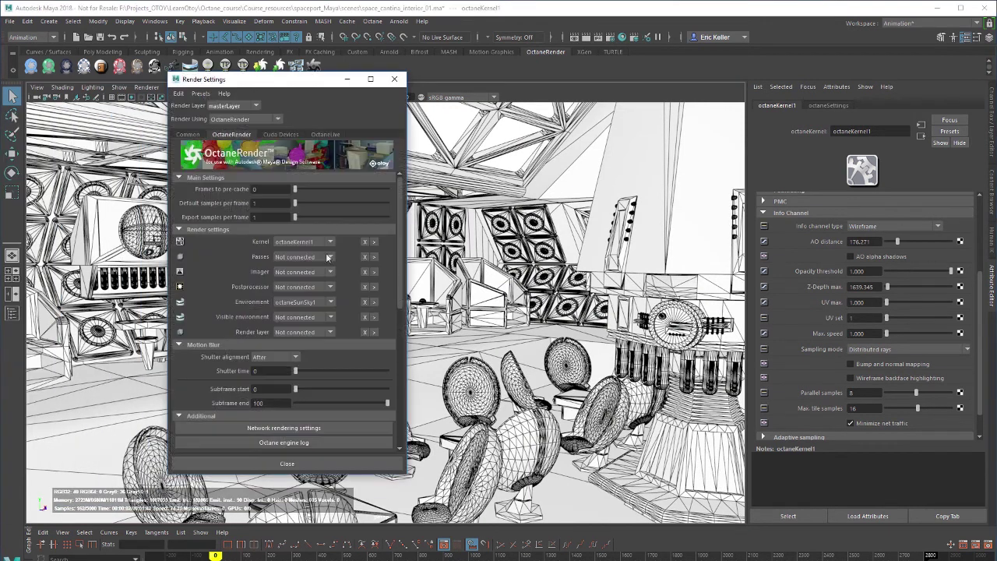
click(292, 332)
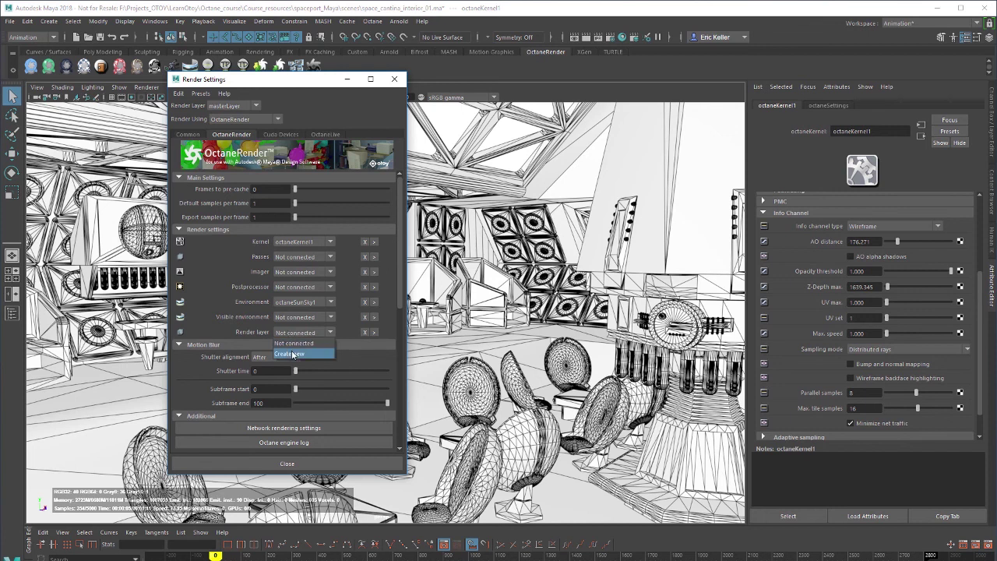
click(289, 354)
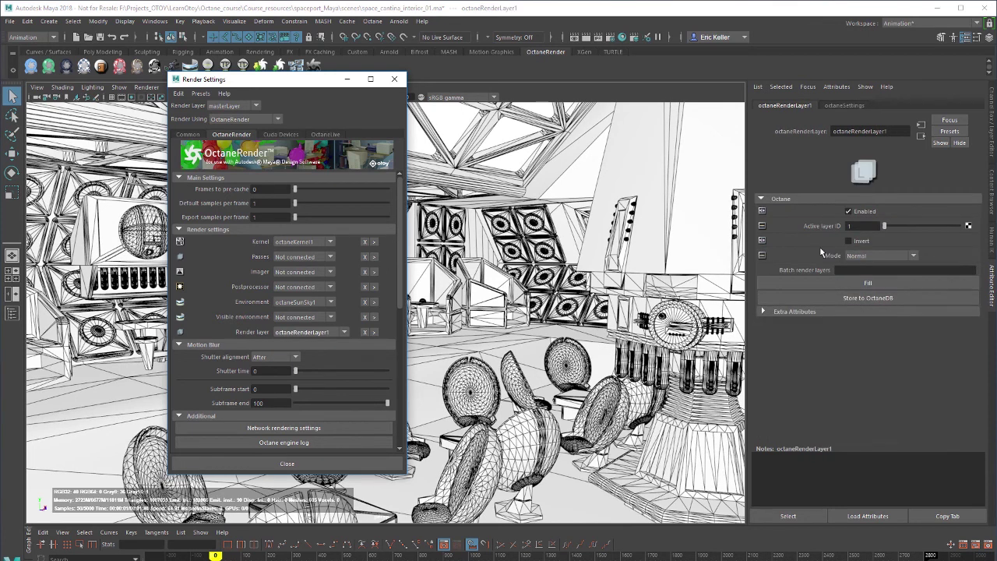
click(864, 226)
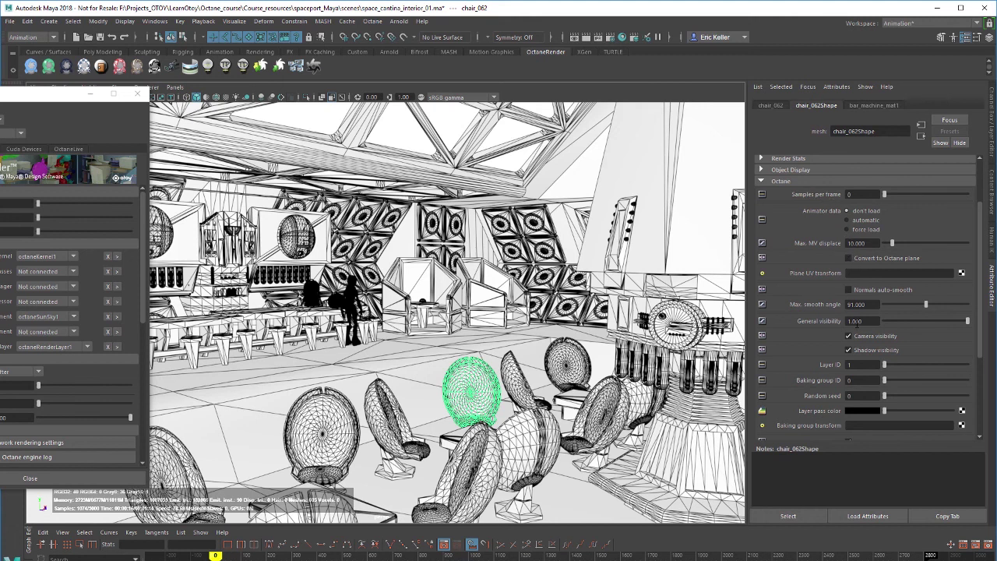
- Set the selected egg-shaped chair's Octane layer ID to 10
click(859, 363)
text(10)
key(Return)
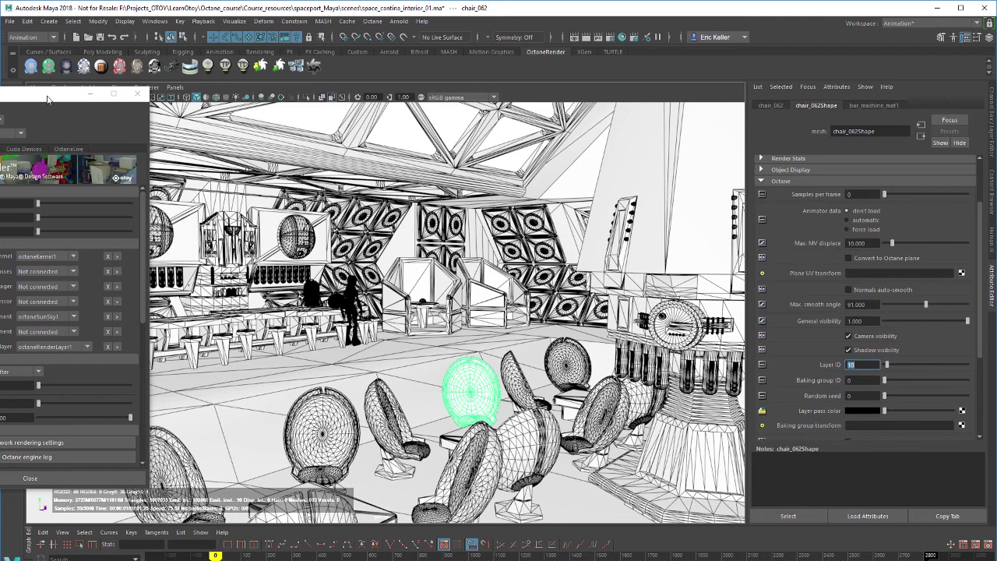
- Return to the Octane kernel and set its info channel type to Render layer ID, followed by Render layer mask
drag(47, 99, 401, 73)
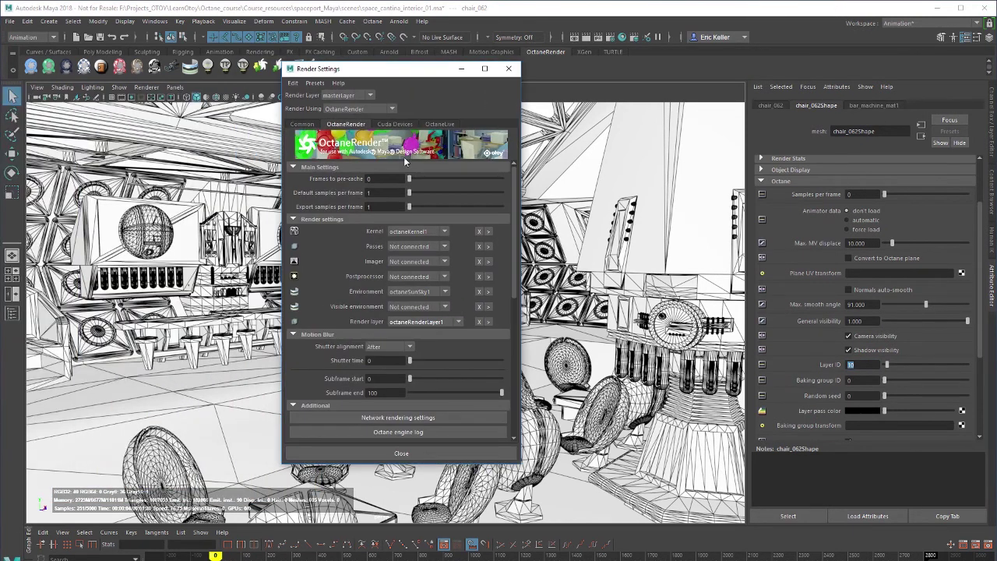
click(488, 231)
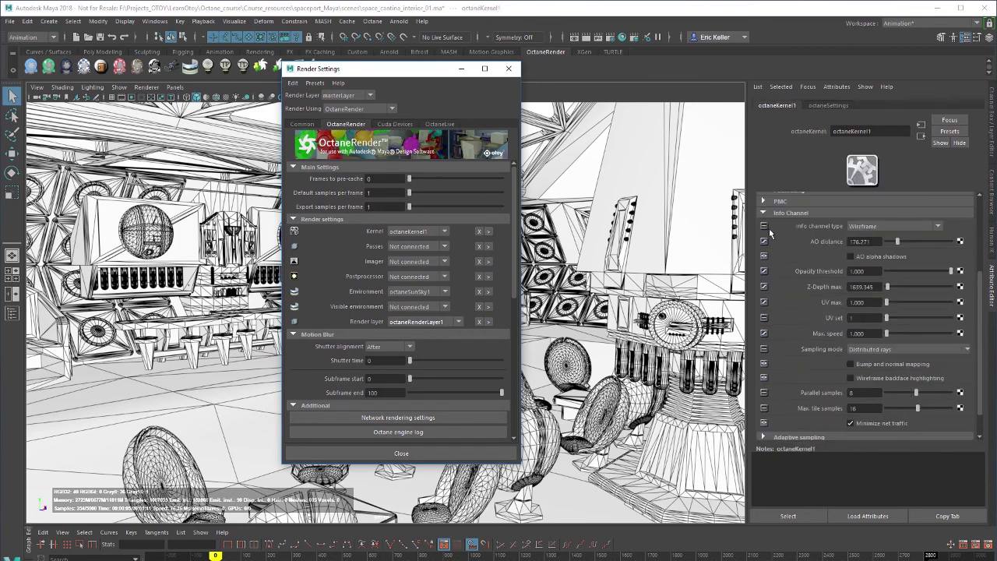
click(878, 227)
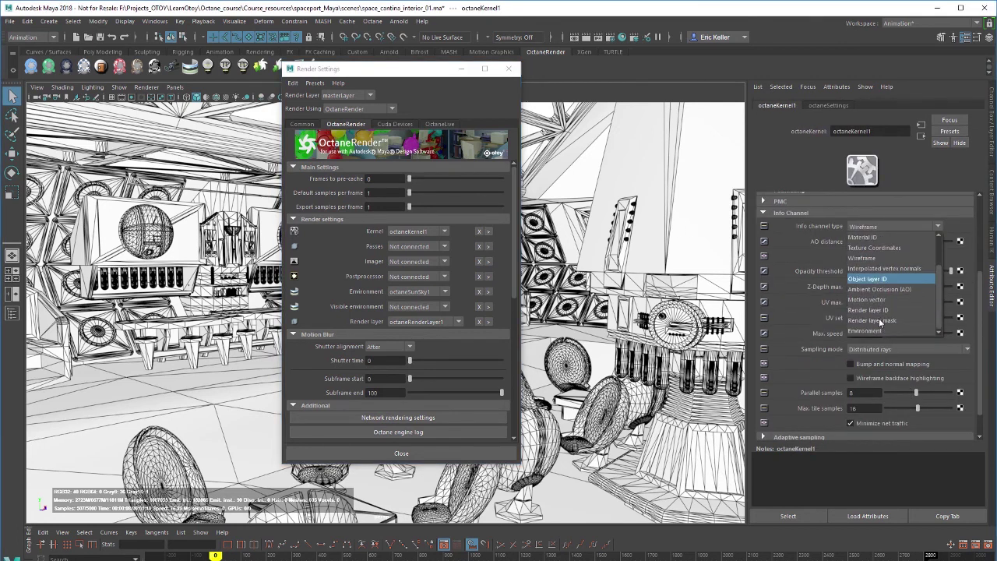
click(869, 310)
drag(373, 72, 0, 83)
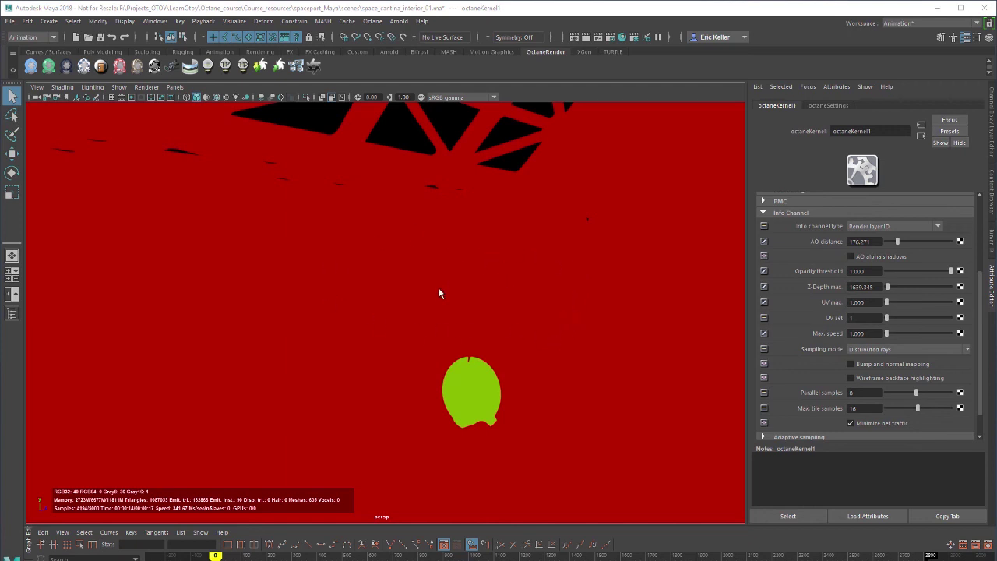
click(864, 224)
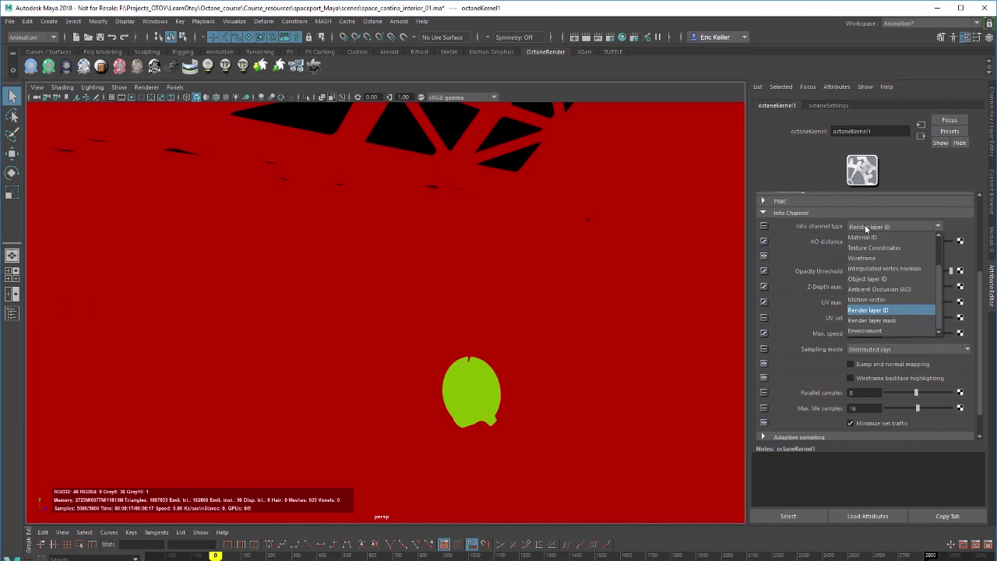
click(898, 322)
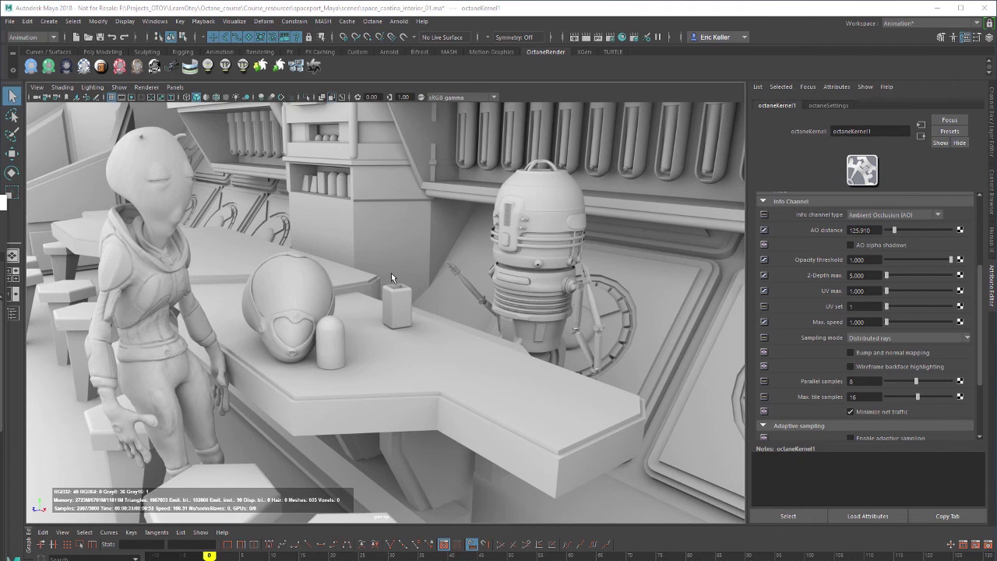
- Select the glass material of the helmet on the bar and lower its opacity to 0
click(305, 273)
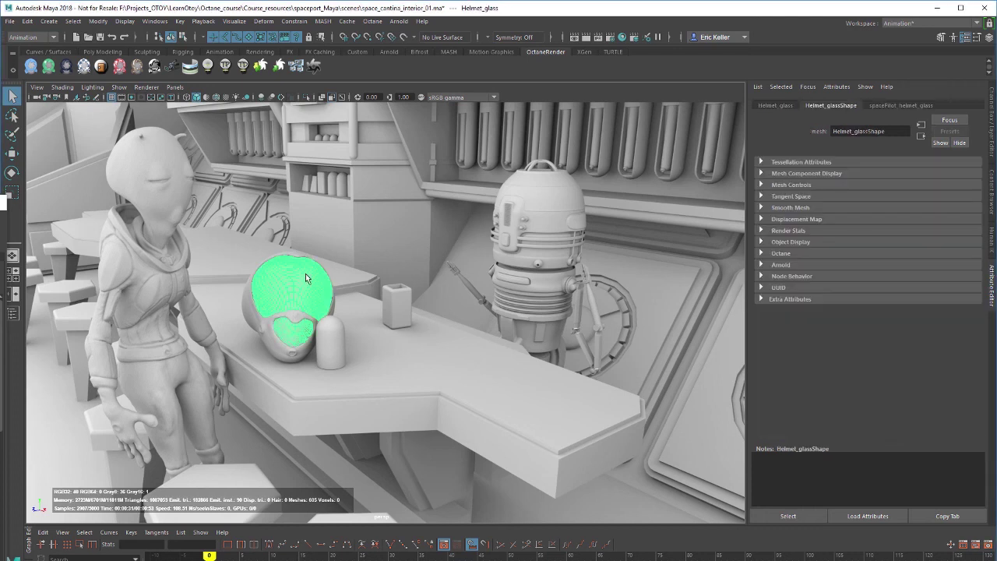
click(883, 108)
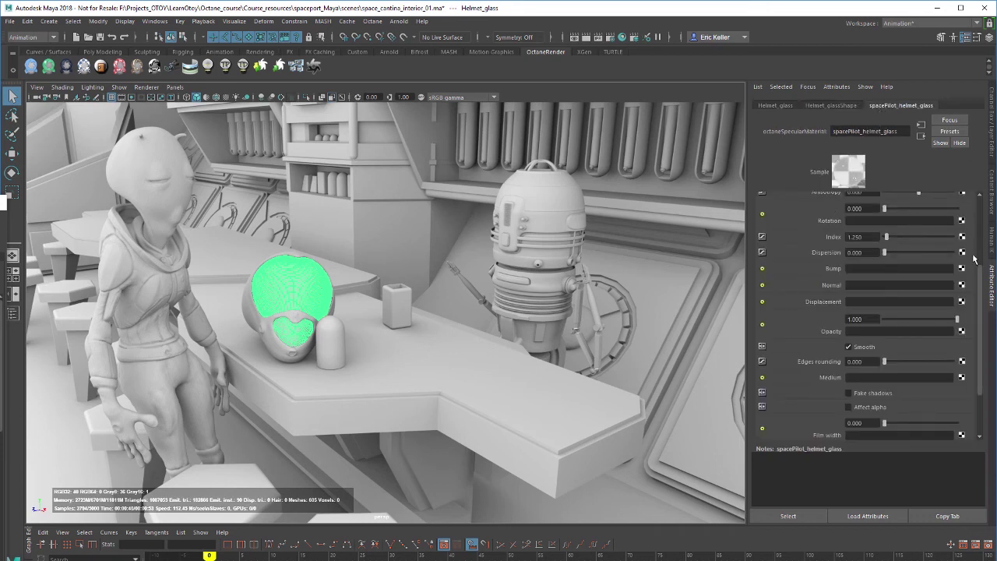
drag(980, 271, 982, 200)
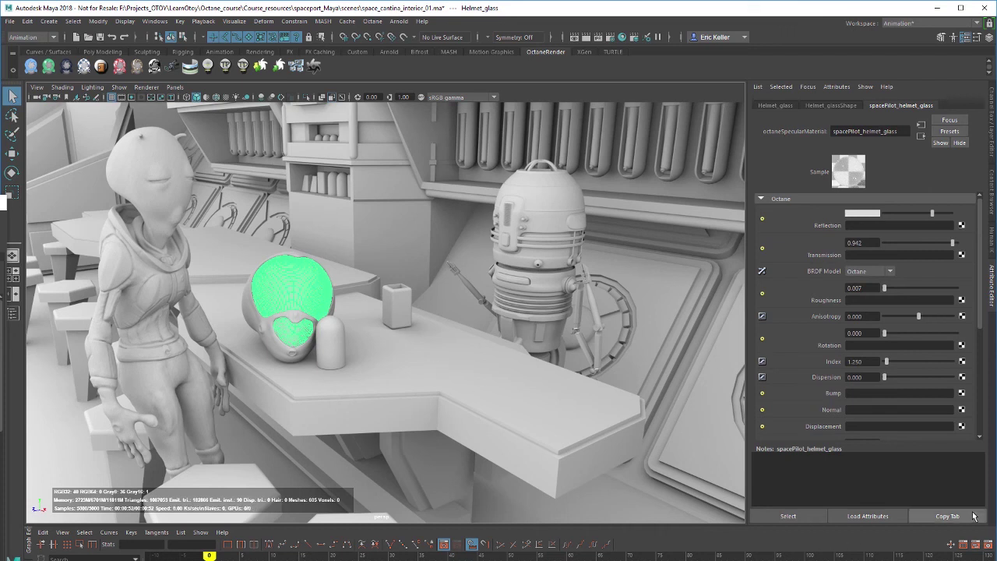
click(800, 516)
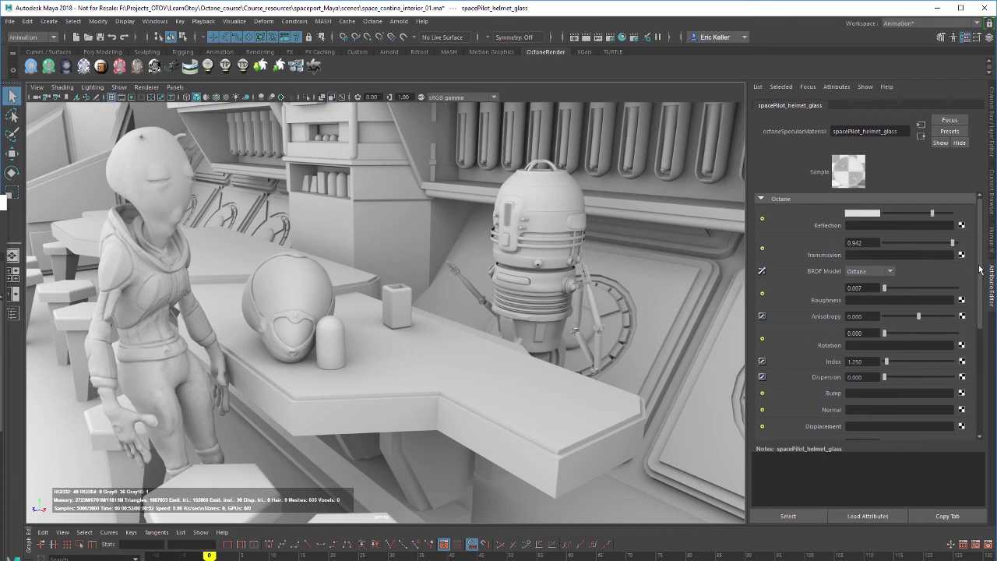
drag(979, 265, 972, 343)
drag(946, 298, 862, 305)
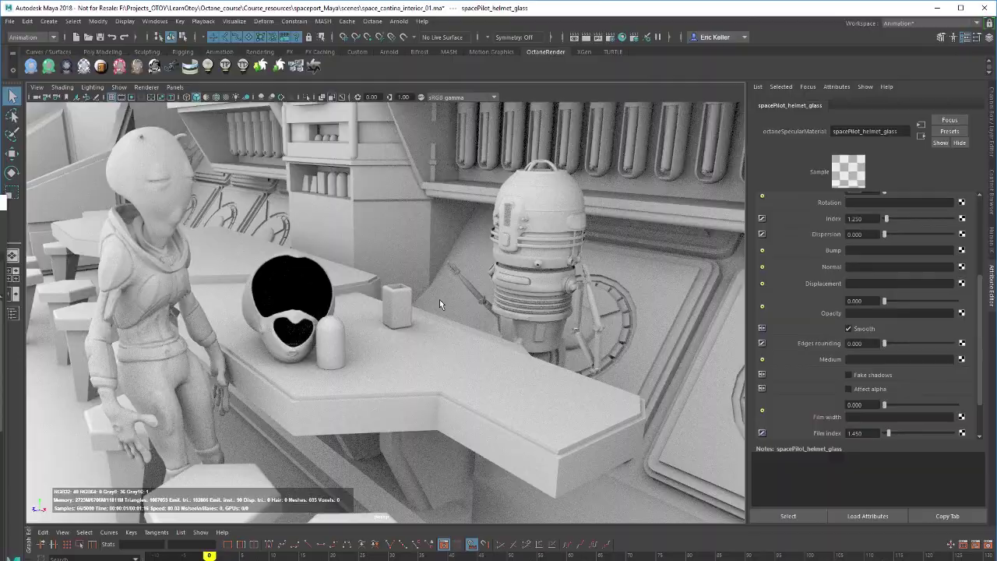
- Bring the helmet into close view and enable AO alpha shadows in the kernel's Info Channel settings
alt+drag(364, 299, 405, 303)
alt+middle_drag(405, 304, 491, 339)
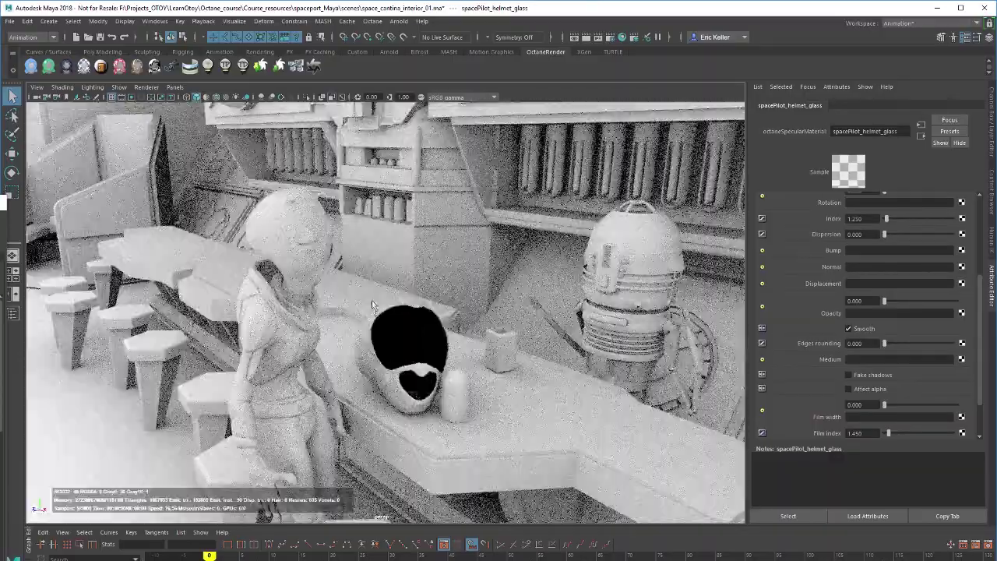
alt+right_drag(327, 308, 388, 310)
alt+middle_drag(389, 310, 367, 306)
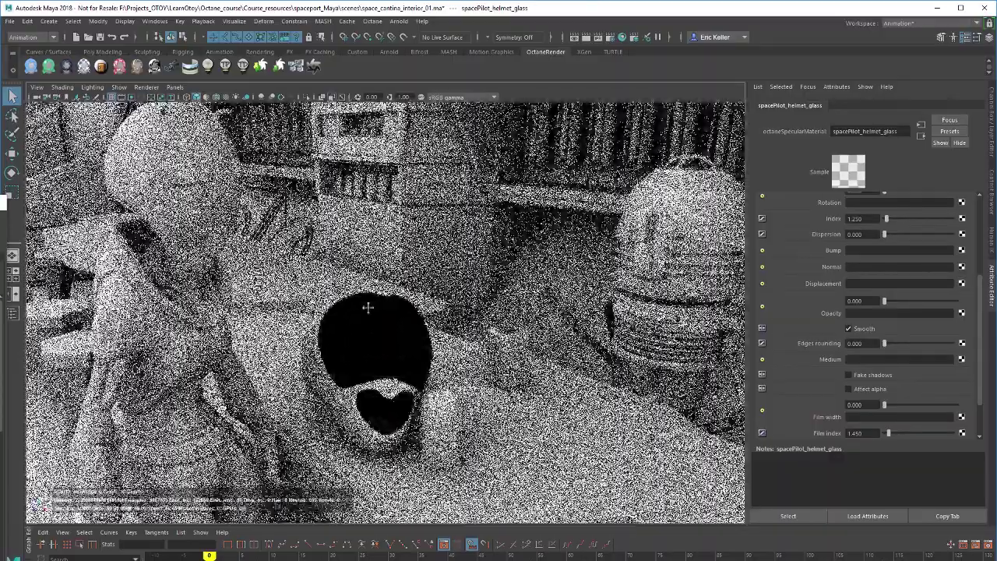
alt+right_drag(370, 311, 376, 313)
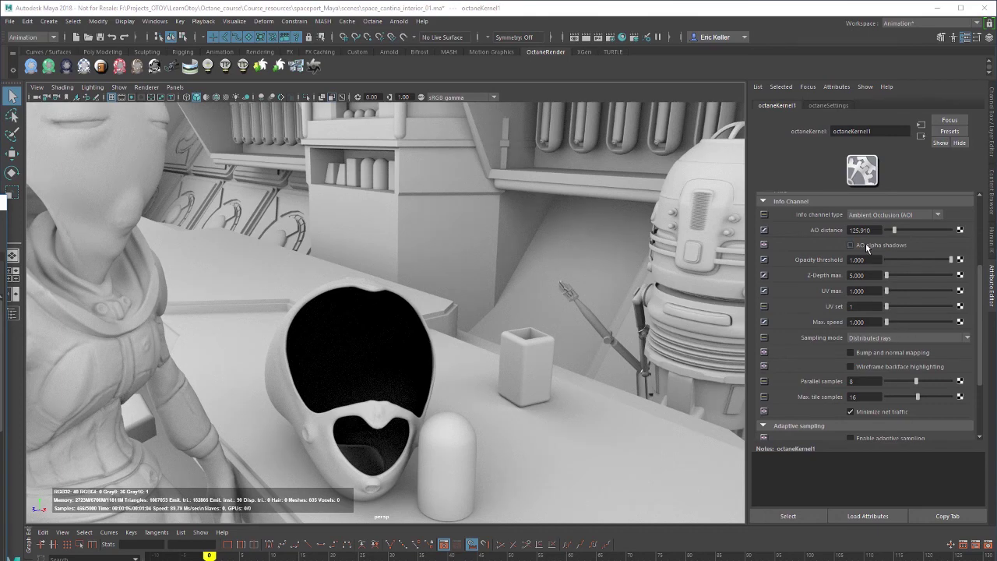
click(866, 245)
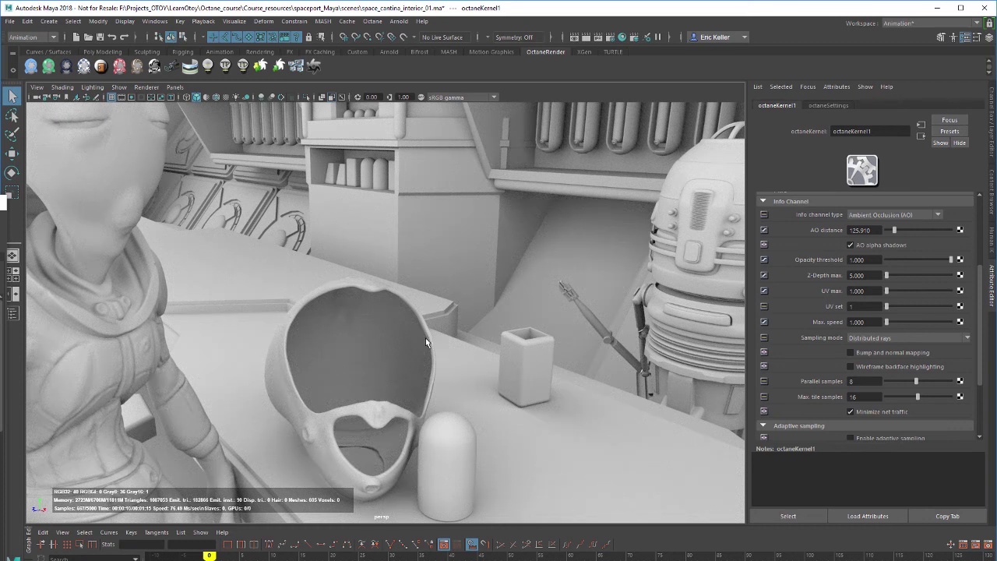
- Try an opacity threshold of 0 and restore it to 1
drag(946, 262, 886, 262)
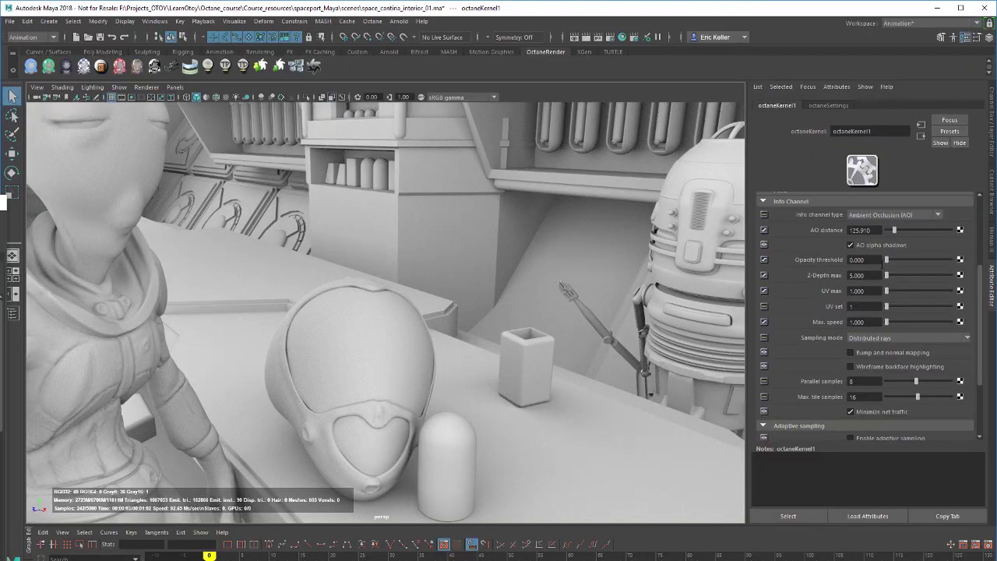
drag(893, 263, 952, 263)
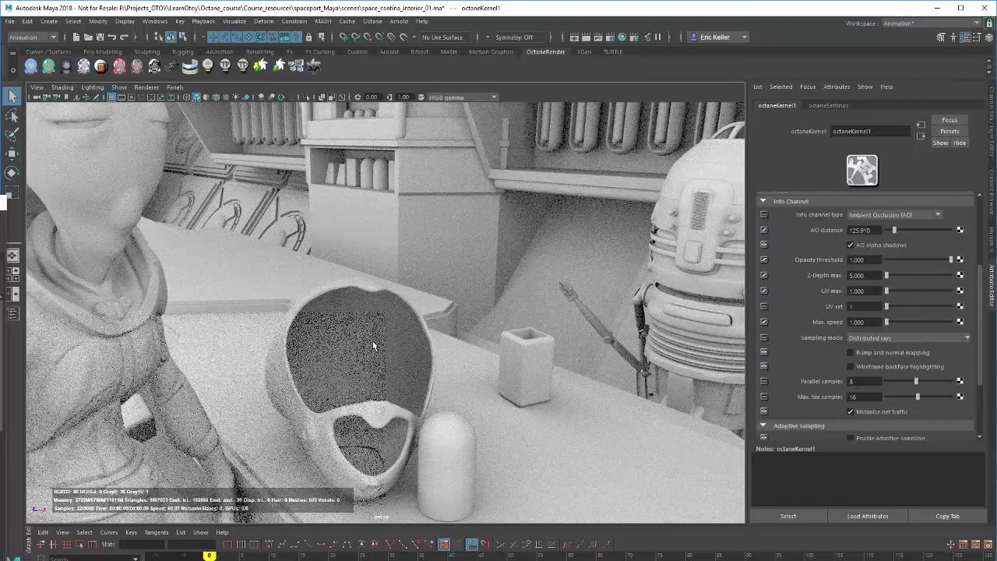
- Raise the helmet glass material's opacity to its maximum and turn off AO alpha shadows in the kernel
click(374, 344)
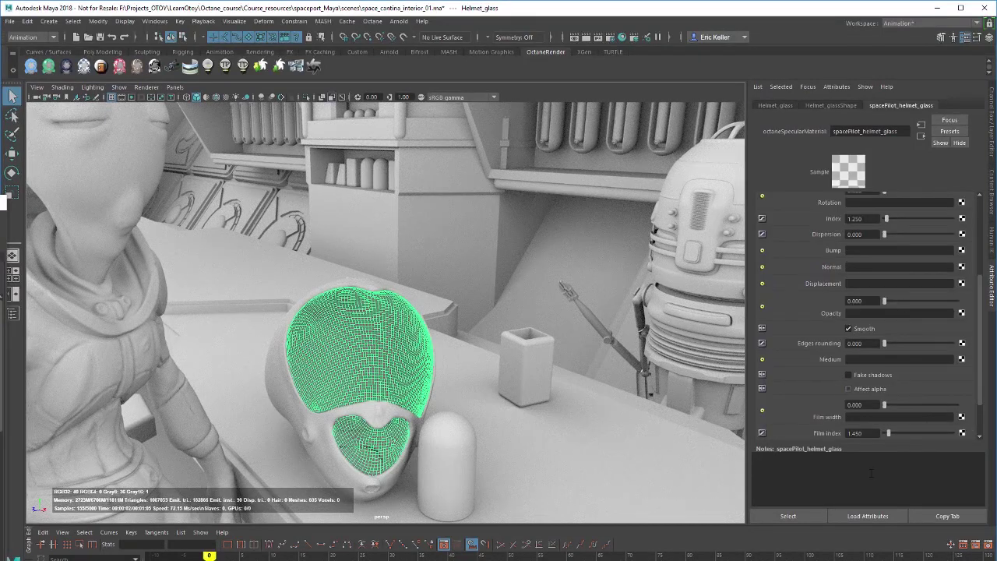
click(788, 516)
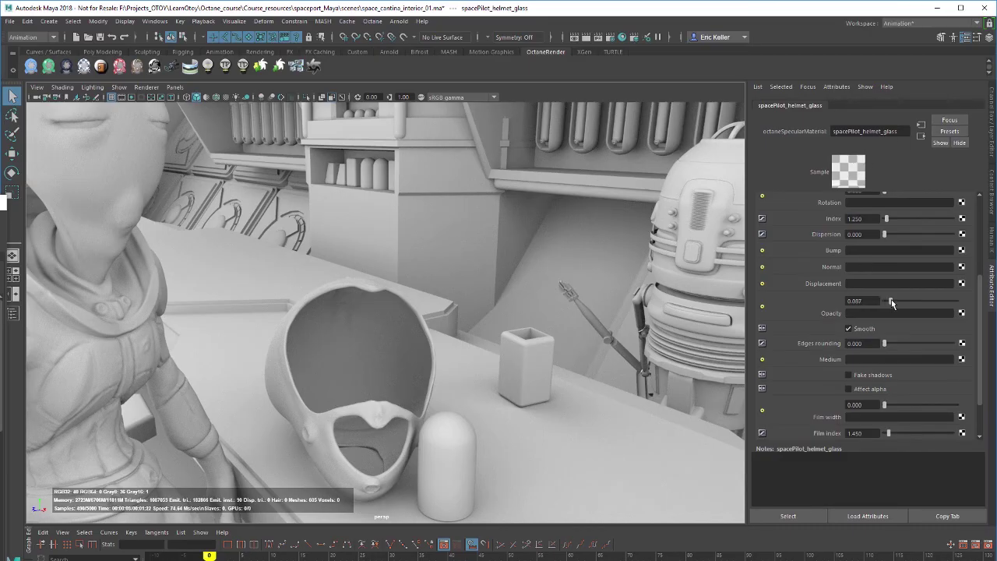
drag(886, 300, 965, 307)
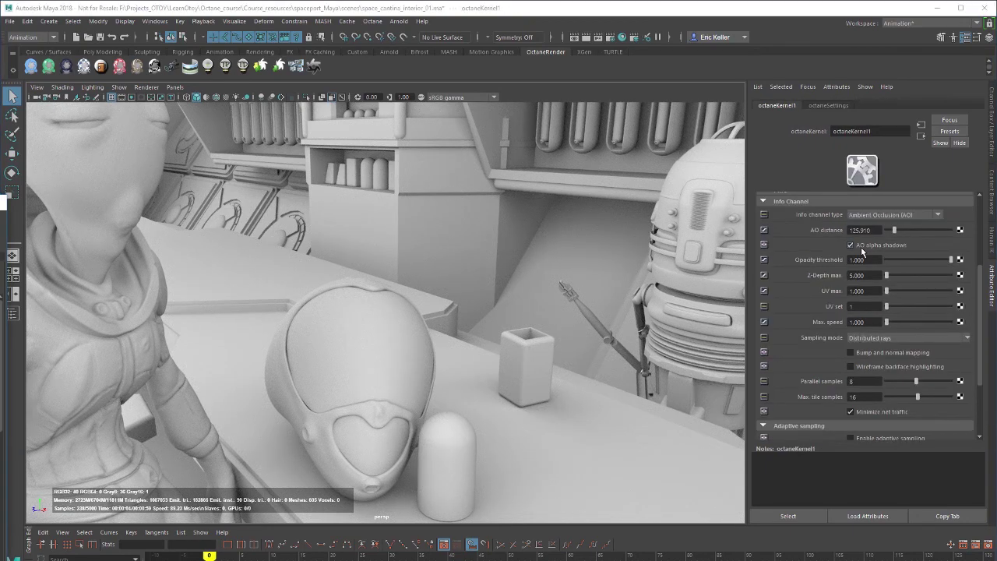
click(859, 246)
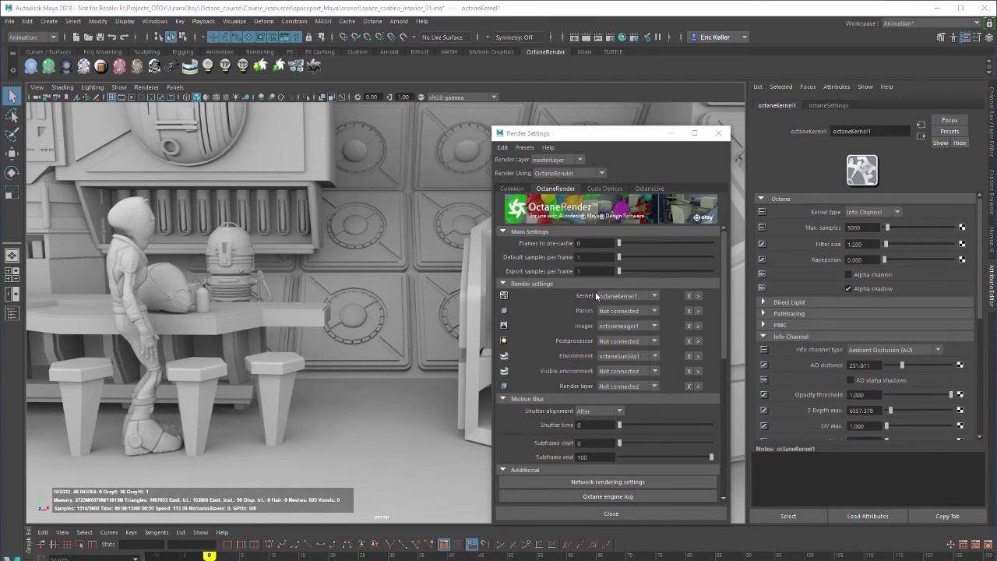
drag(977, 306, 978, 314)
click(910, 335)
click(912, 338)
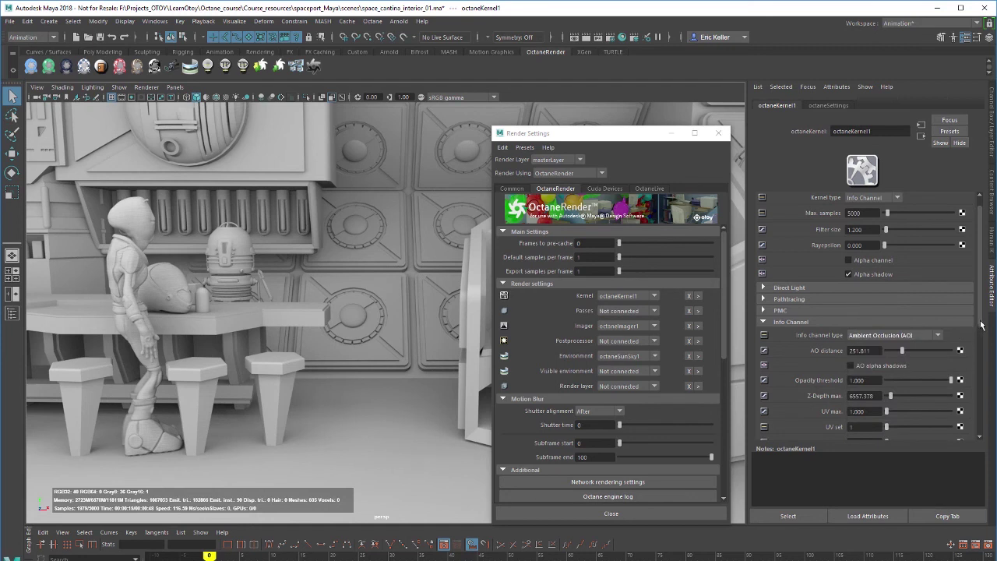
- Connect a new Octane passes node to the Passes slot in the render settings and review its Info passes options
click(626, 312)
click(633, 330)
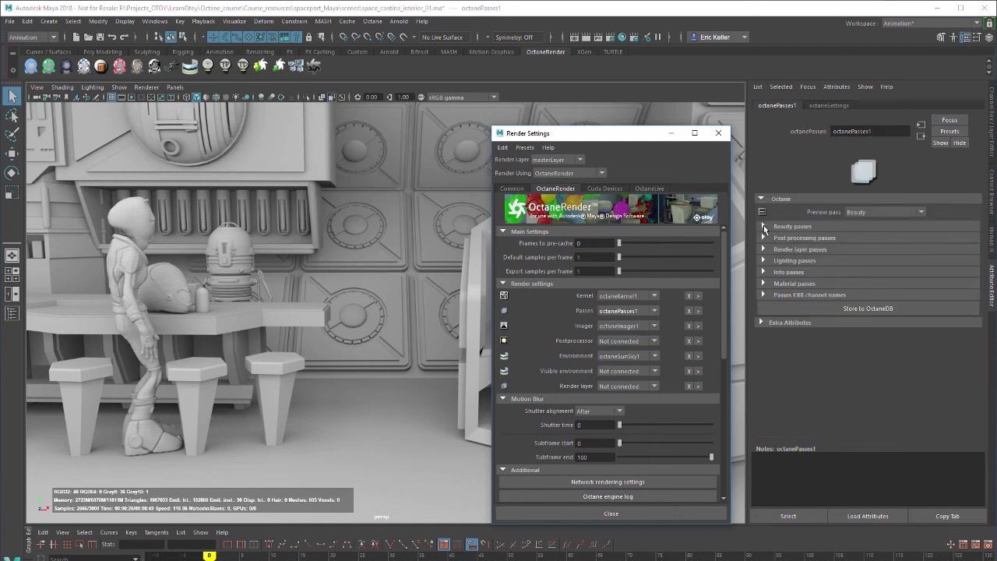
click(765, 273)
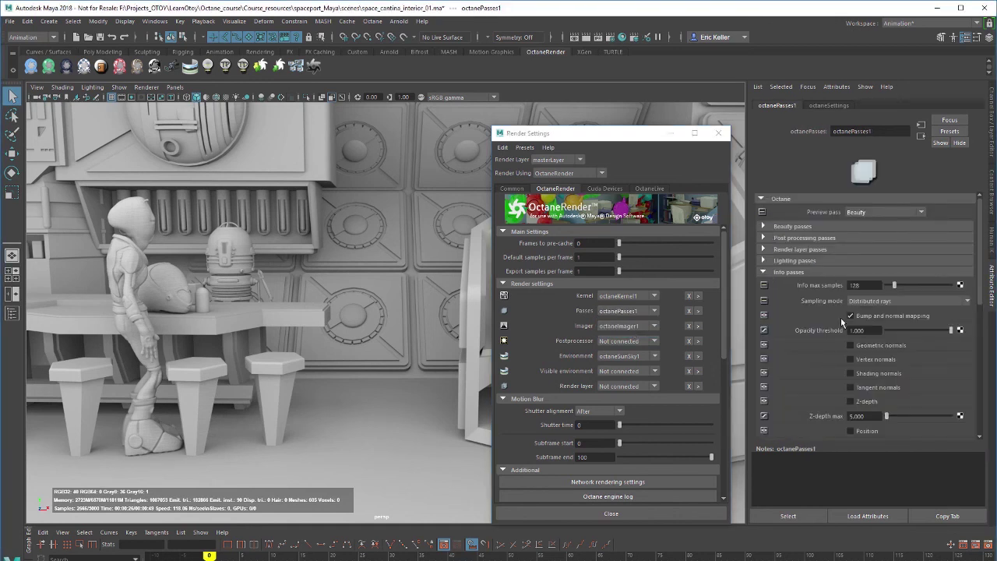
scroll(853, 360, down, 1)
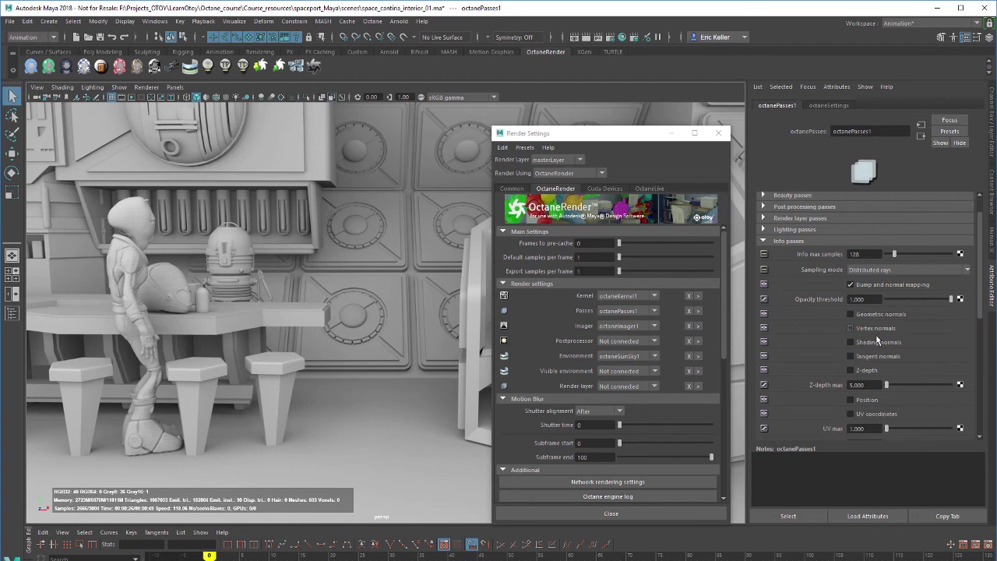
scroll(878, 358, down, 2)
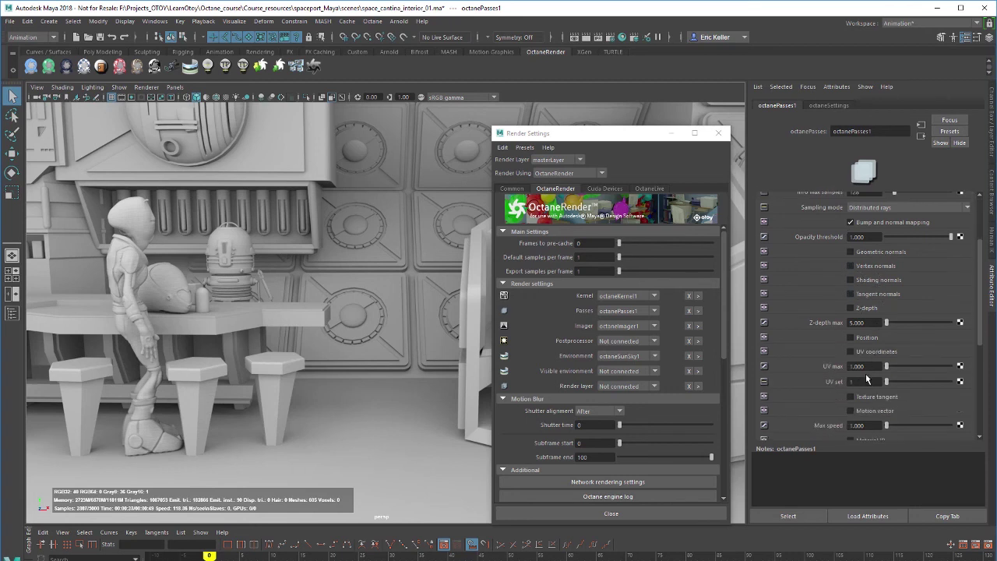
scroll(866, 379, down, 1)
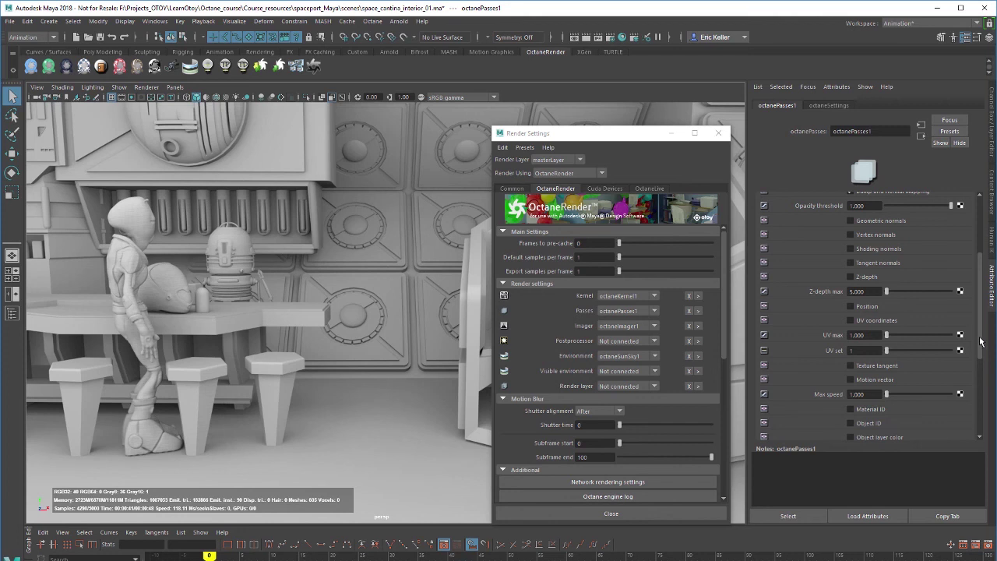
drag(981, 341, 986, 278)
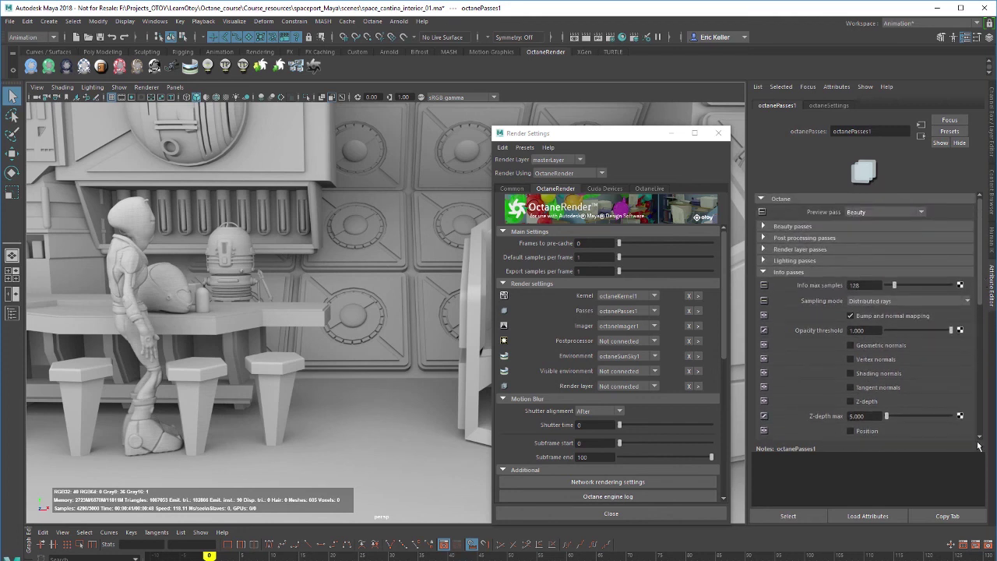